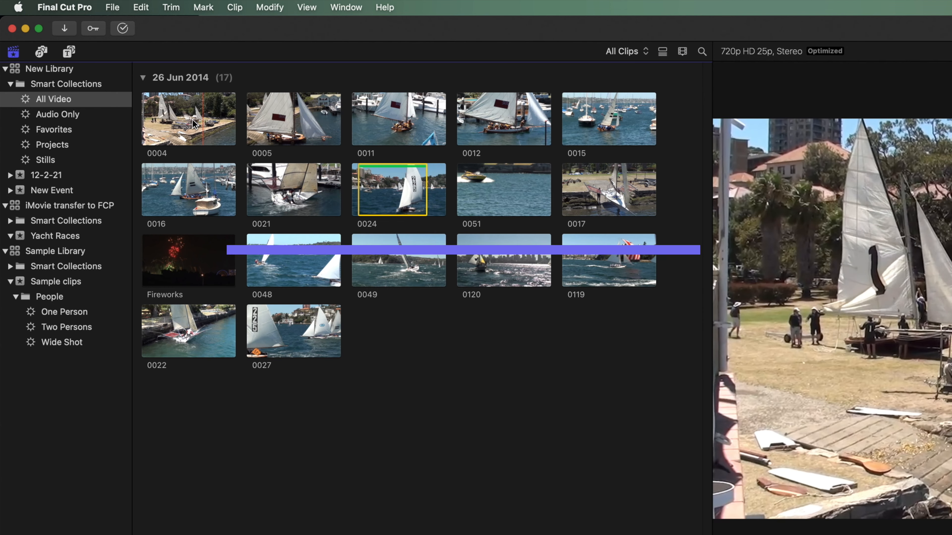
Assign the keyword "Good Shots" to the whole of clip 0004.
{"action": "left_click", "coordinate": [187, 119]}
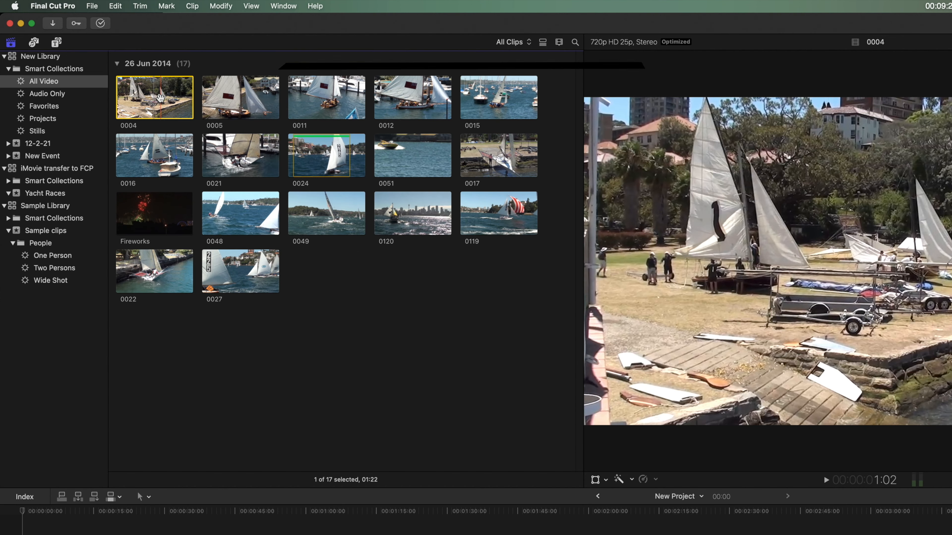
{"action": "key", "text": "super+k"}
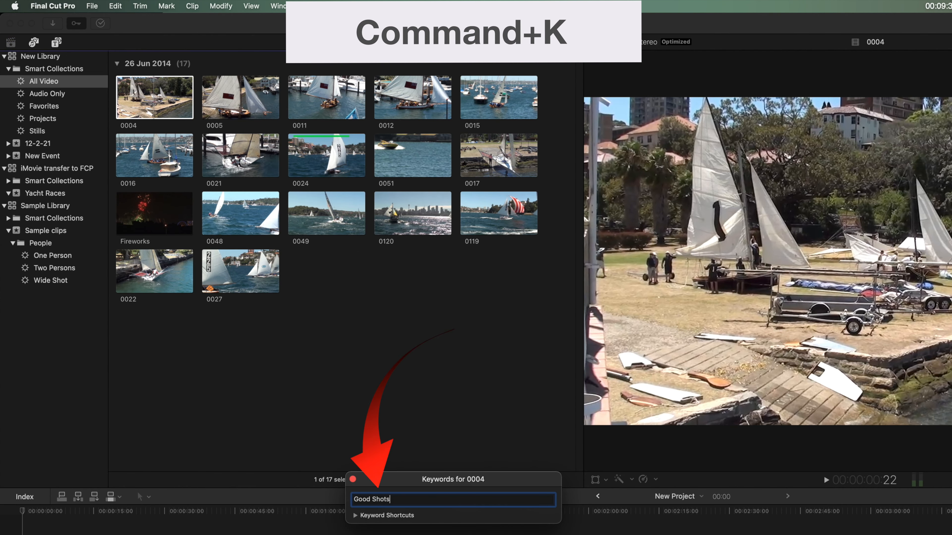
{"action": "left_click", "coordinate": [352, 479]}
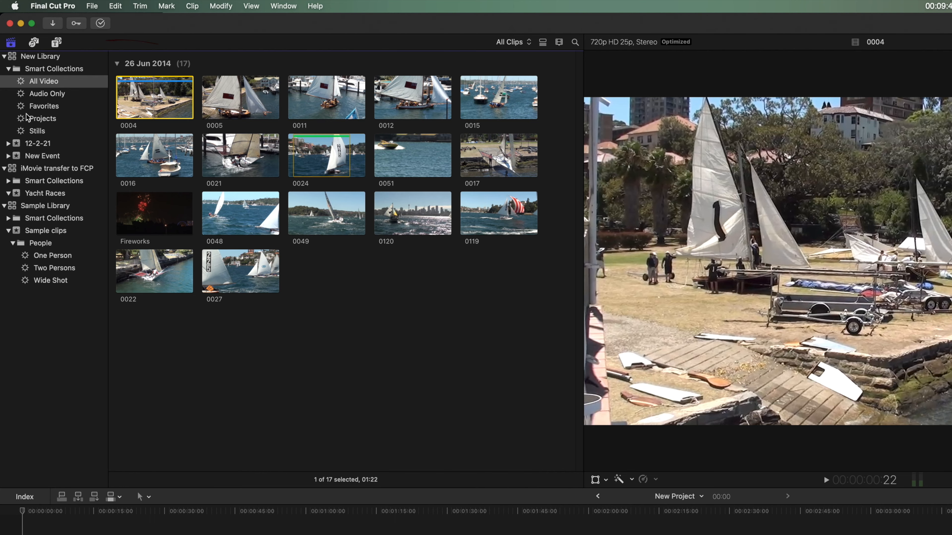
Expand the 12-2-21 event and check the clips in its Good Shots keyword collection.
{"action": "left_click", "coordinate": [8, 144]}
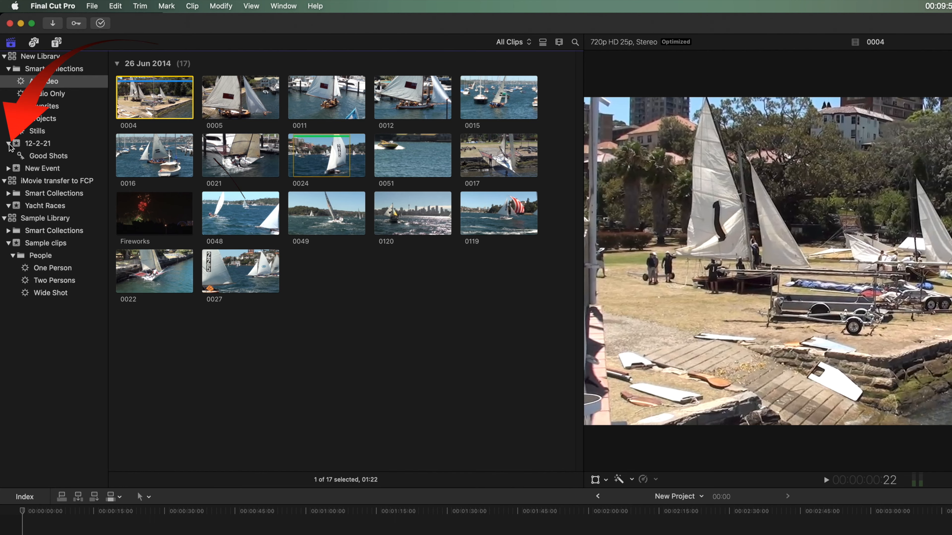
{"action": "left_click", "coordinate": [46, 158]}
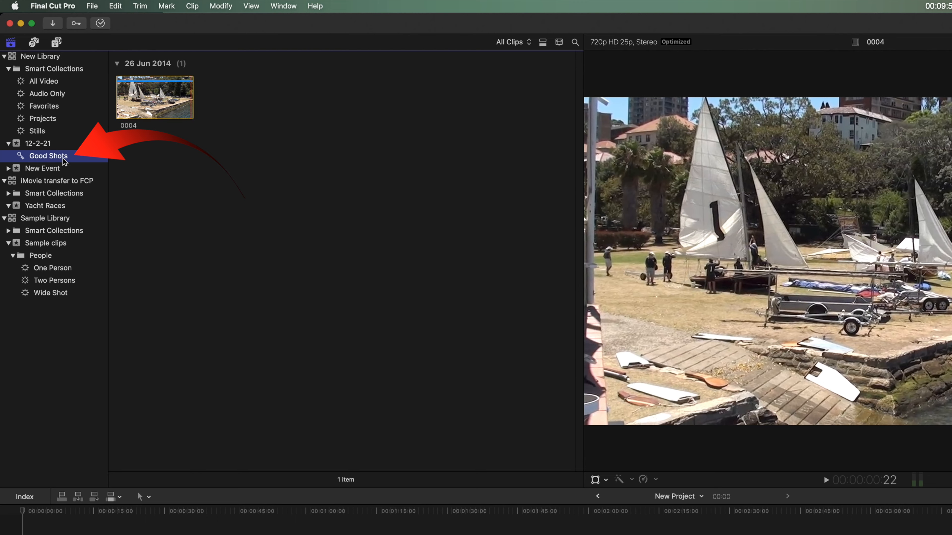
{"action": "left_click", "coordinate": [157, 104]}
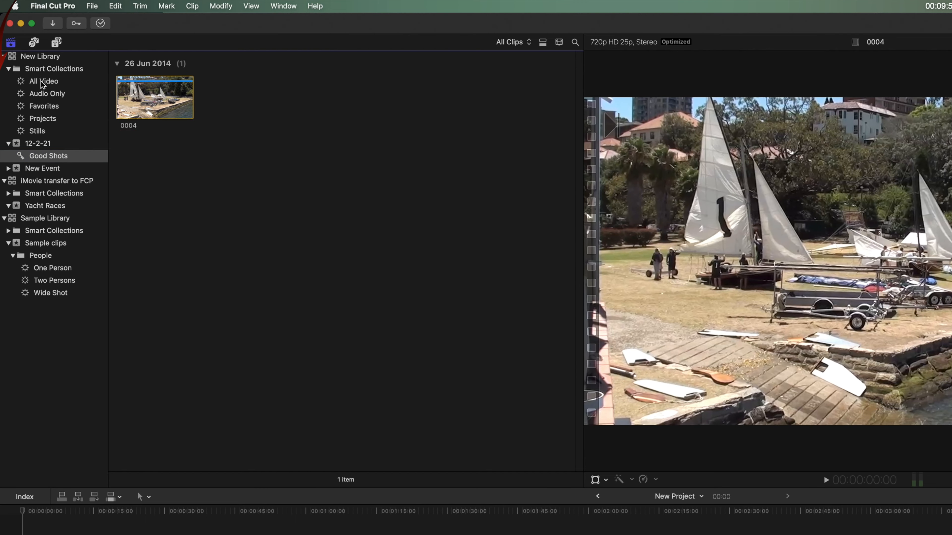
Select a range in the middle of clip 0005 from the 12-2-21 event and add it to the Good Shots keyword collection.
{"action": "left_click", "coordinate": [43, 145]}
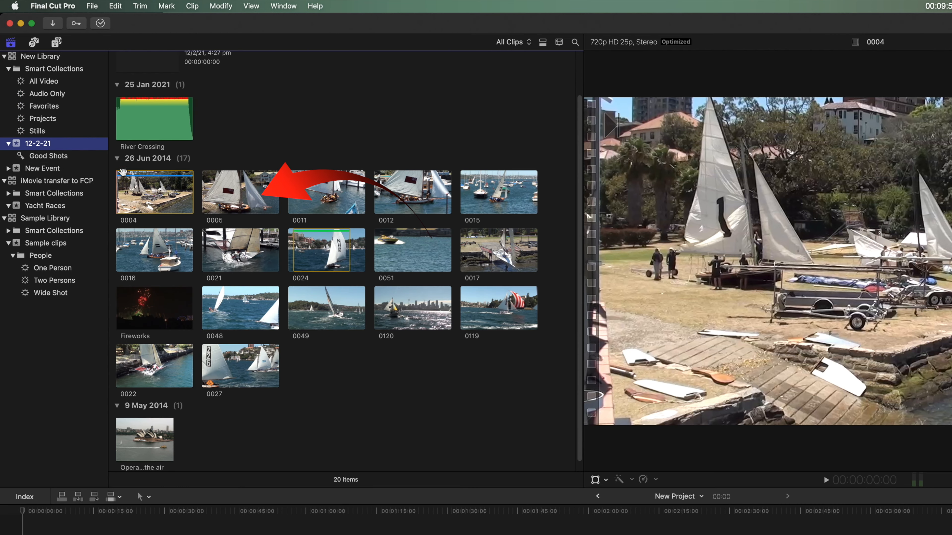
{"action": "left_click", "coordinate": [212, 200]}
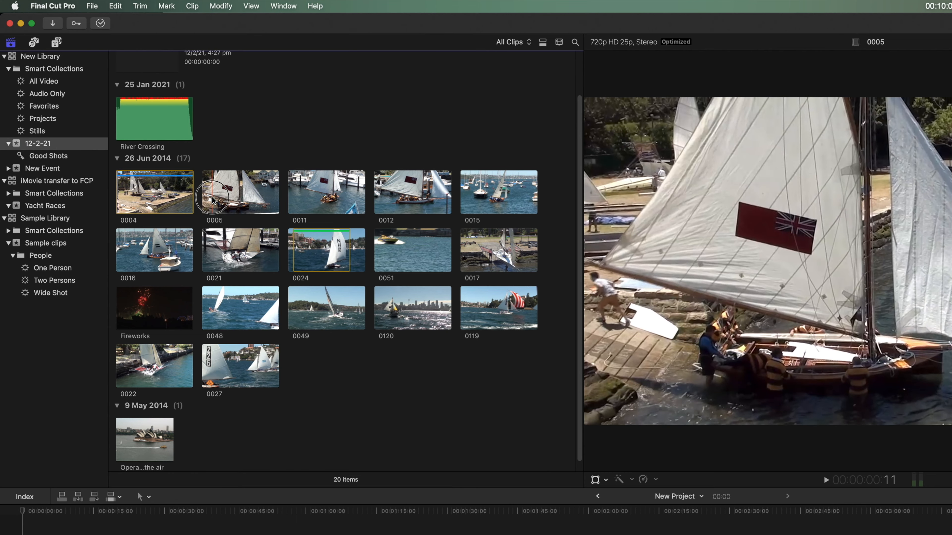
{"action": "left_click_drag", "start_coordinate": [212, 199], "coordinate": [255, 199]}
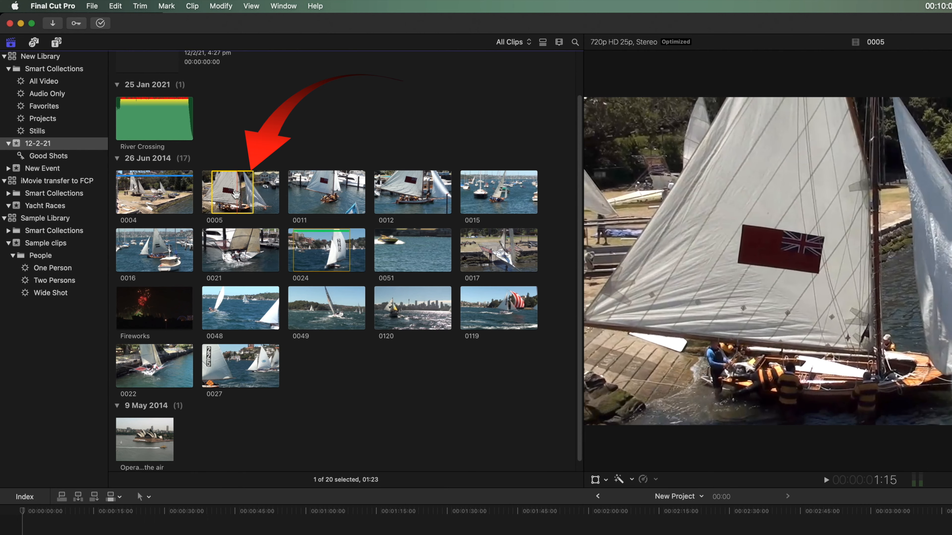
{"action": "left_click", "coordinate": [230, 193]}
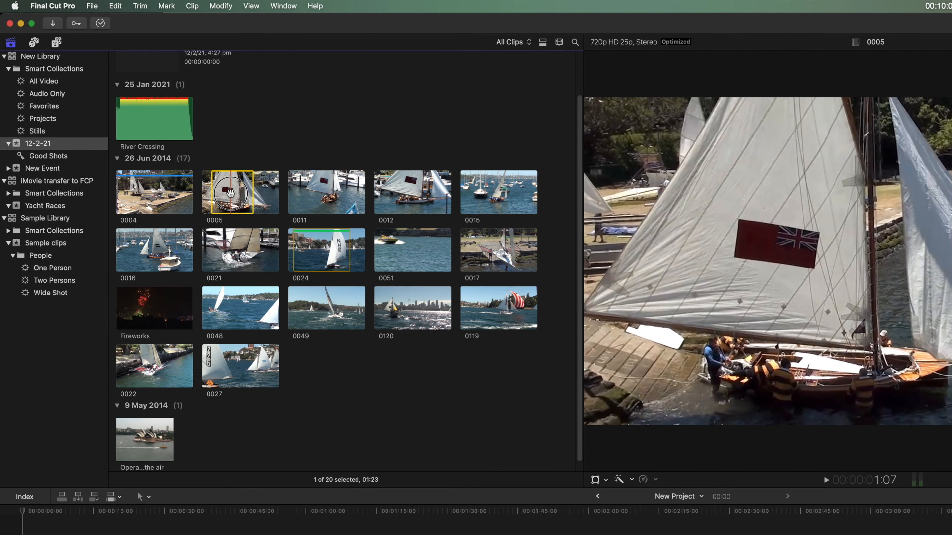
{"action": "left_click_drag", "start_coordinate": [230, 192], "coordinate": [65, 156]}
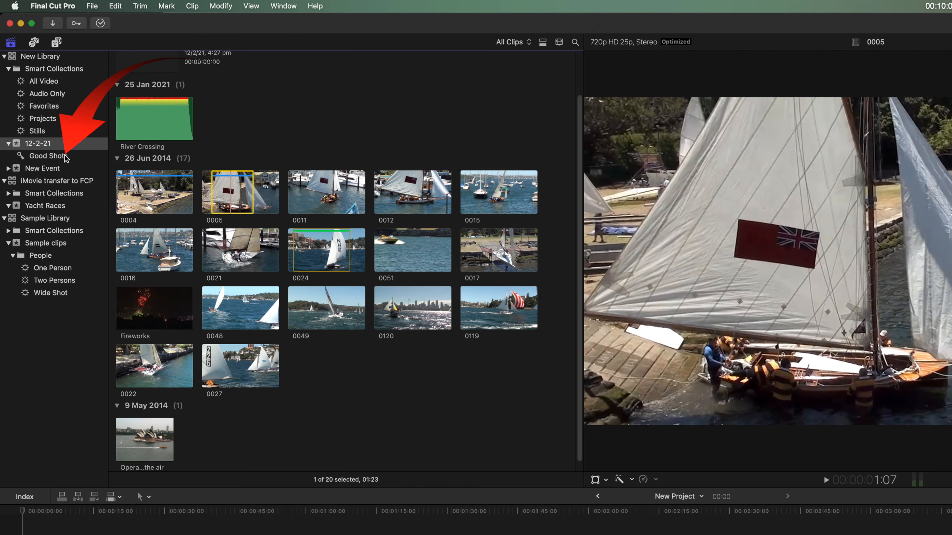
{"action": "left_click", "coordinate": [56, 156]}
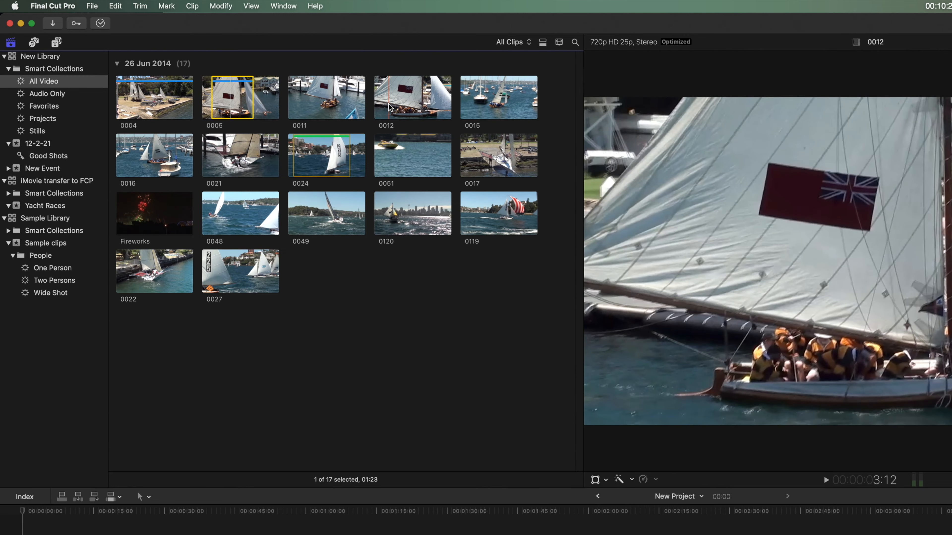
Select a range of about 6 seconds in clip 0012 and assign it the keyword "Maybe Shot".
{"action": "left_click_drag", "start_coordinate": [383, 102], "coordinate": [408, 106]}
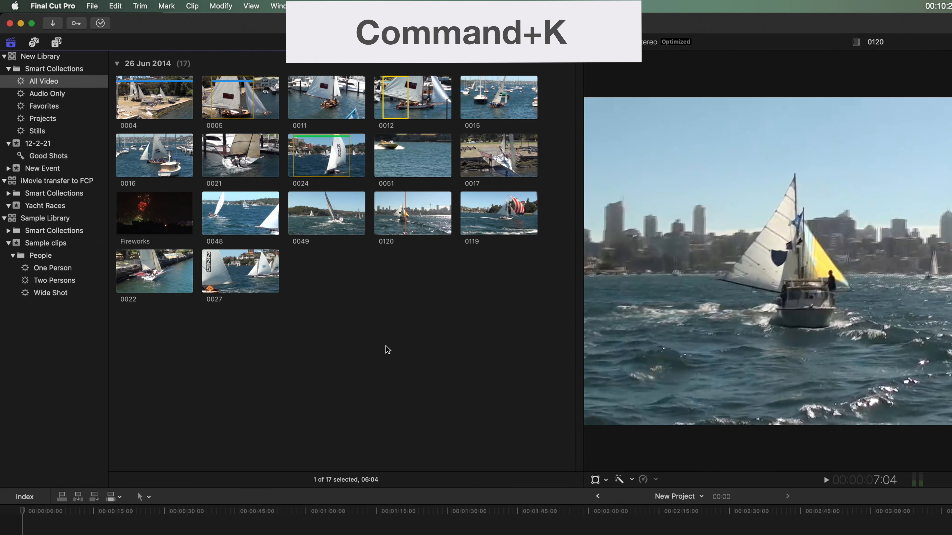
{"action": "key", "text": "super+k"}
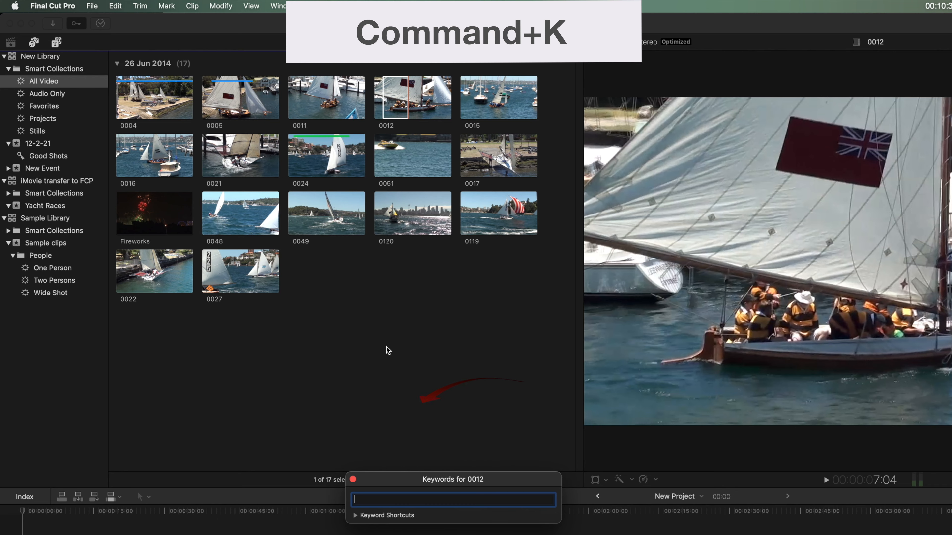
{"action": "type", "text": "Maybe Shot"}
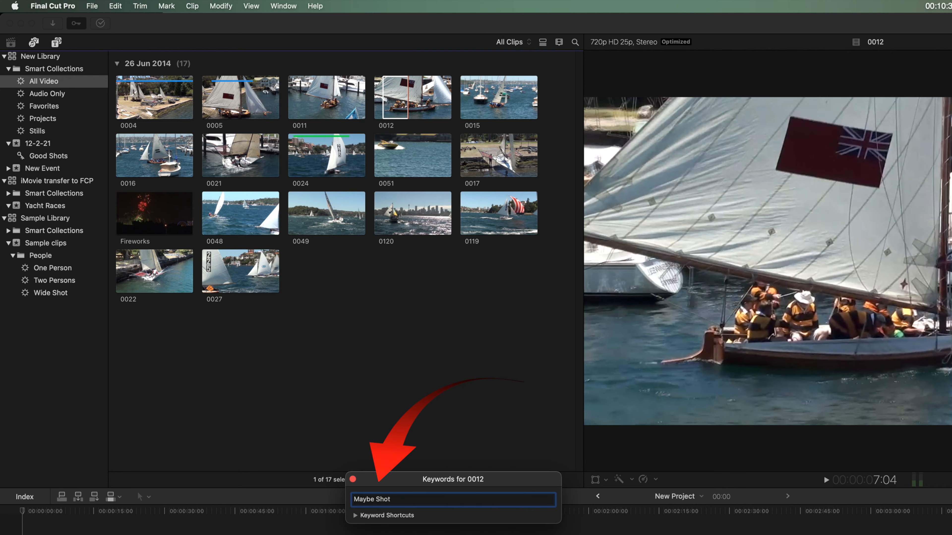
{"action": "key", "text": "Return"}
{"action": "left_click", "coordinate": [353, 479]}
Select a range of about 7 seconds in clip 0048 and assign it the keyword "Usable Shot".
{"action": "left_click_drag", "start_coordinate": [224, 216], "coordinate": [251, 217]}
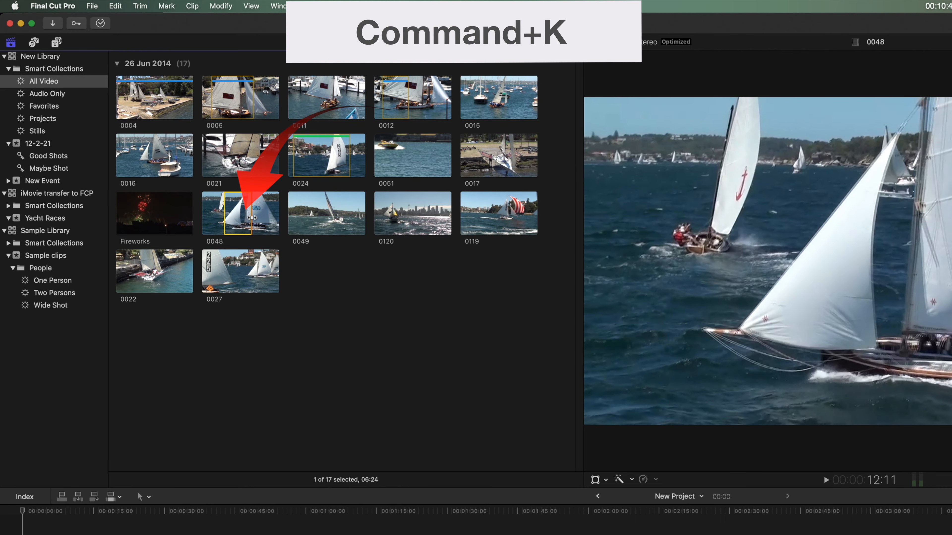
{"action": "key", "text": "super+k"}
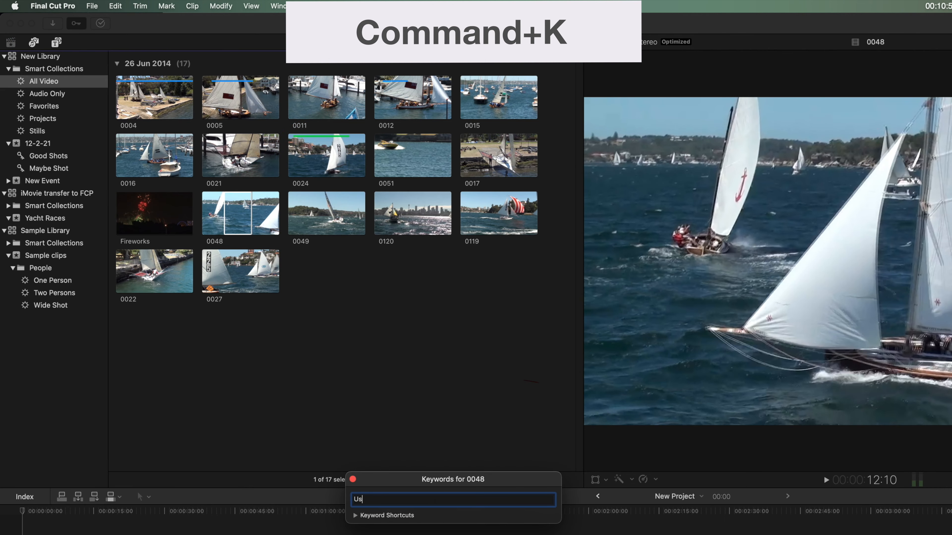
{"action": "type", "text": "Usable Shot"}
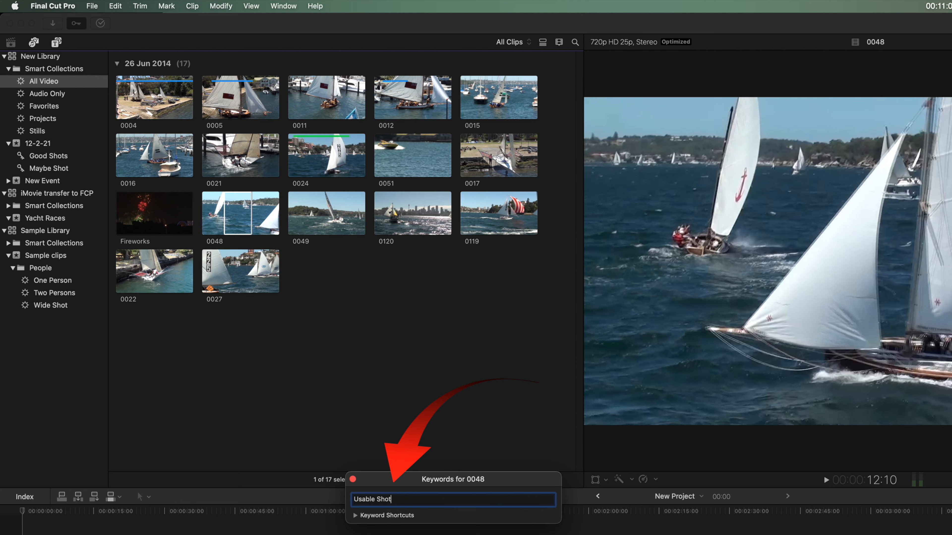
{"action": "left_click", "coordinate": [353, 480]}
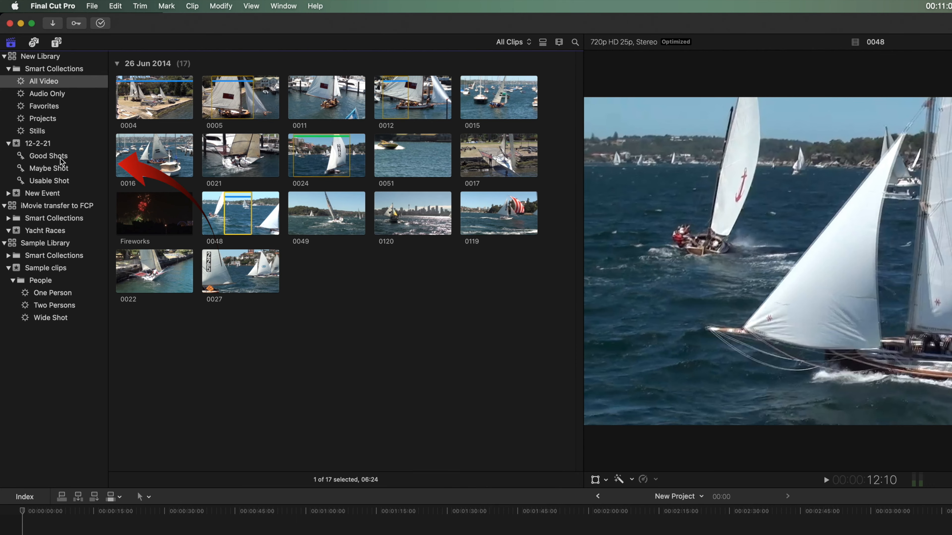
Review the contents of the Good Shots, Maybe Shot and Usable Shot keyword collections.
{"action": "left_click", "coordinate": [53, 158]}
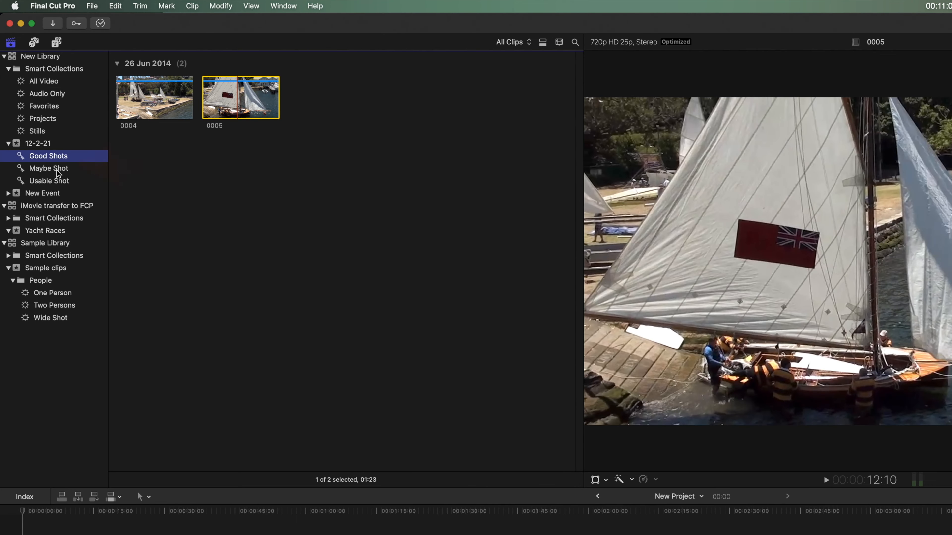
{"action": "left_click", "coordinate": [59, 170]}
{"action": "left_click", "coordinate": [57, 182]}
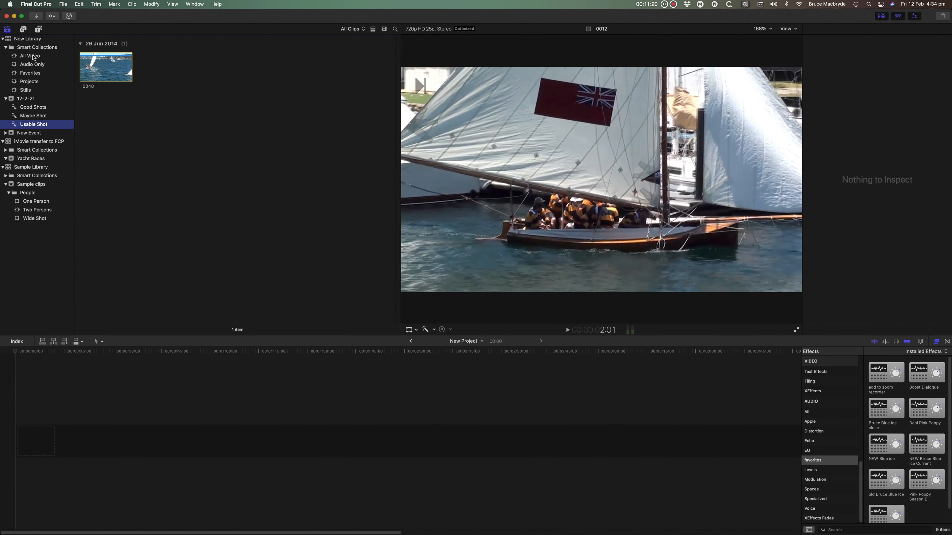
Select all clips in the All Video collection and append them twice to the New Project timeline.
{"action": "left_click", "coordinate": [34, 57]}
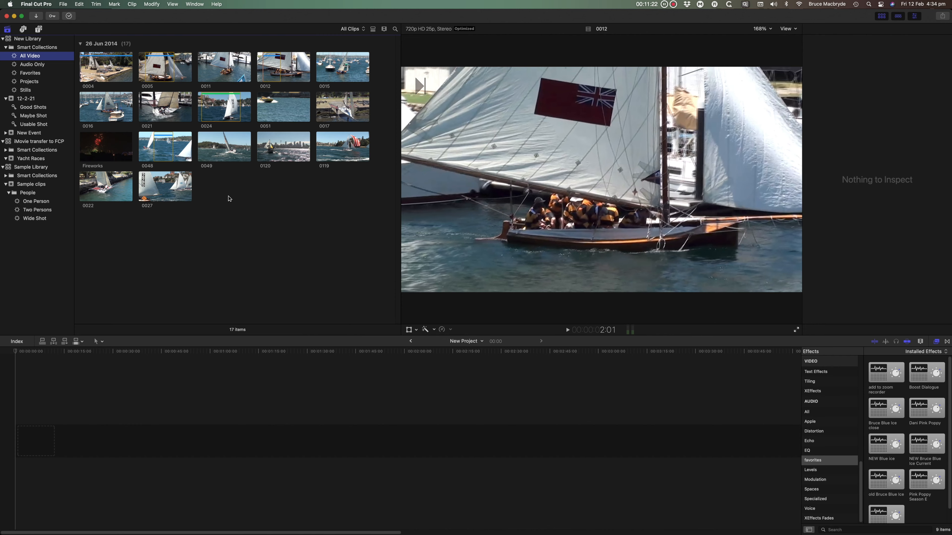
{"action": "key", "text": "super+a"}
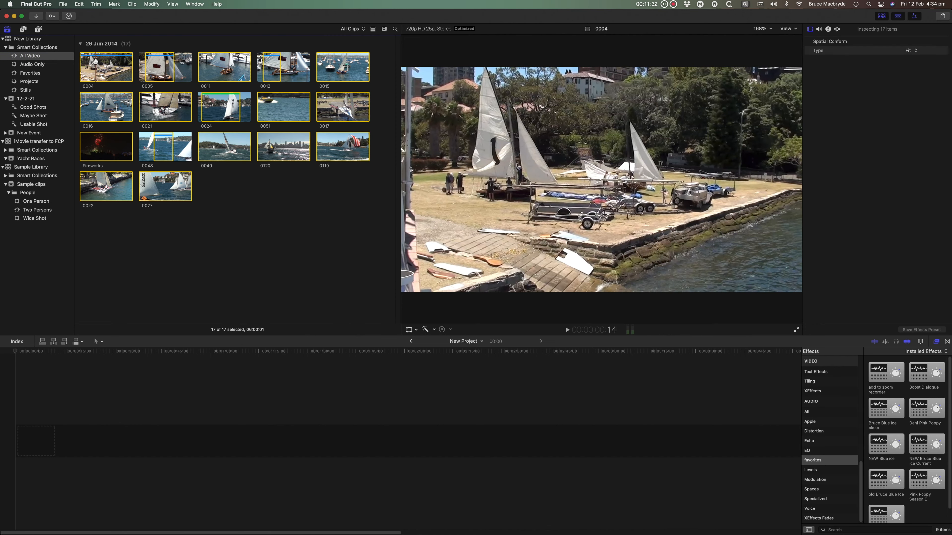
{"action": "key", "text": "e"}
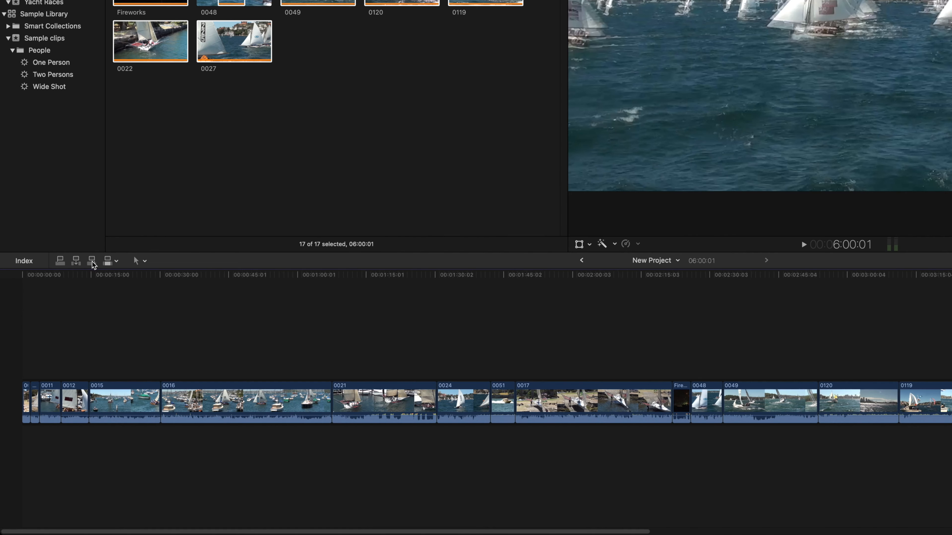
{"action": "left_click", "coordinate": [65, 342]}
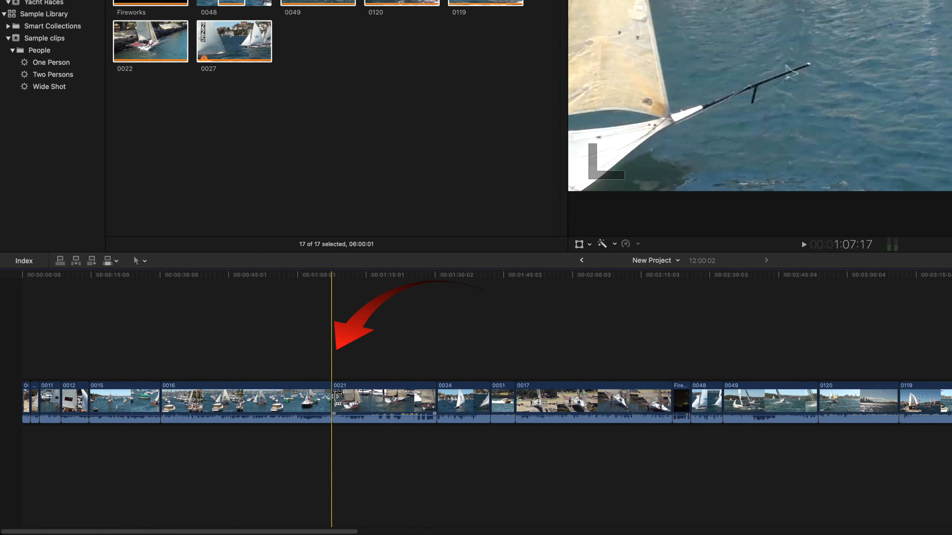
Trim the start points of clips 0021 and 0016 and the end point of clip 0017 in the timeline.
{"action": "left_click_drag", "start_coordinate": [331, 401], "coordinate": [360, 401]}
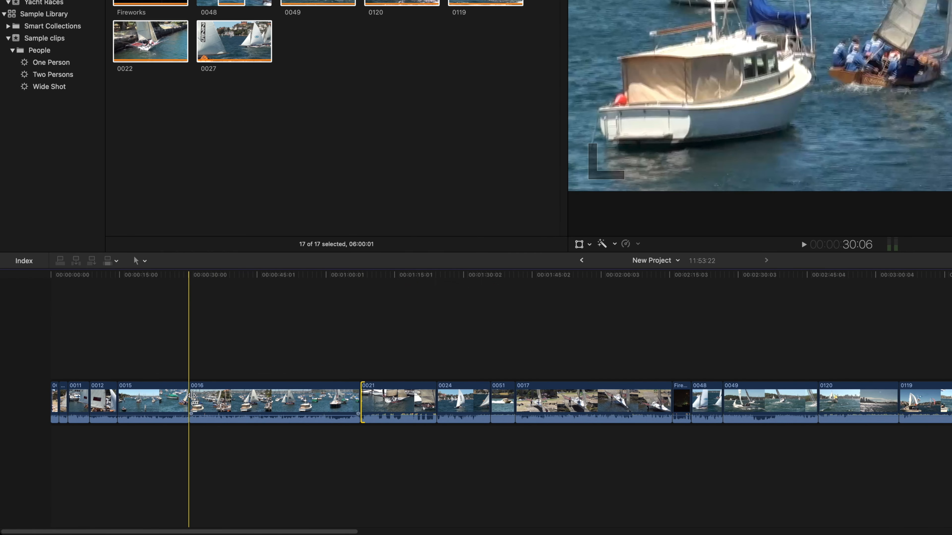
{"action": "left_click_drag", "start_coordinate": [189, 401], "coordinate": [255, 399]}
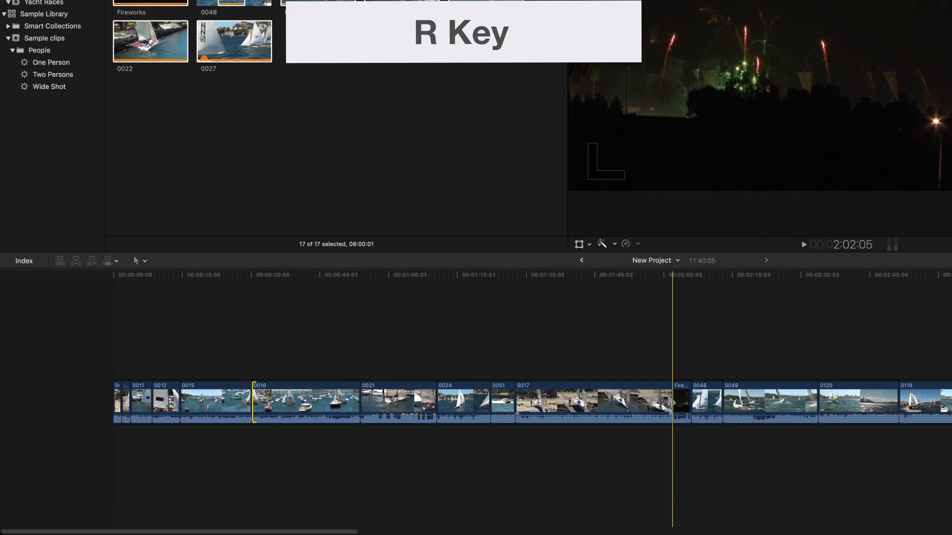
{"action": "left_click_drag", "start_coordinate": [669, 403], "coordinate": [612, 403]}
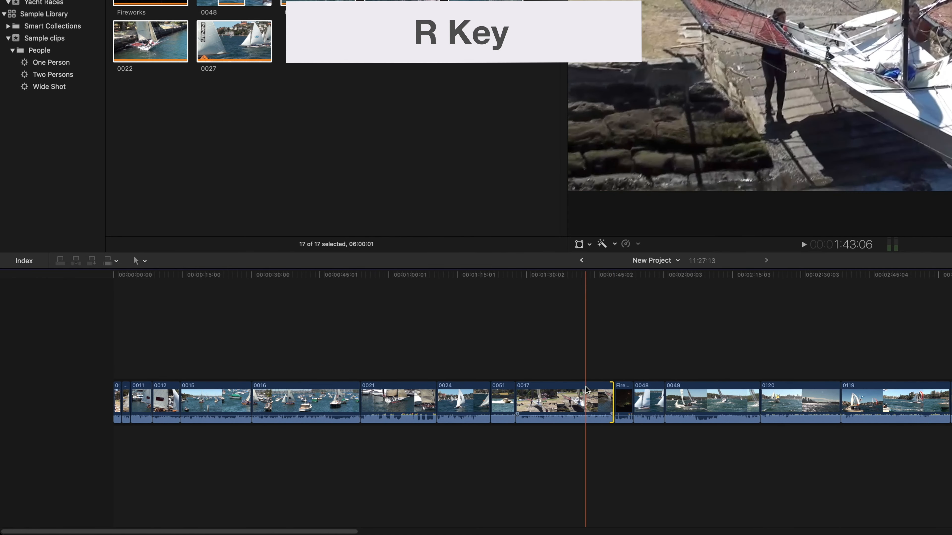
Range-select about 11 seconds of clip 0017, and change the timeline appearance to larger audio waveforms and taller clips.
{"action": "left_click_drag", "start_coordinate": [54, 386], "coordinate": [109, 386]}
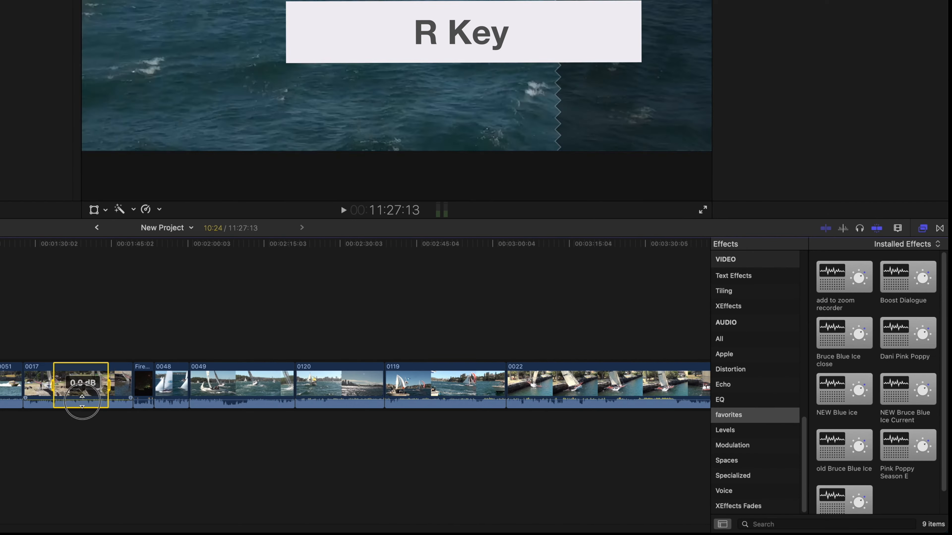
{"action": "left_click", "coordinate": [898, 228]}
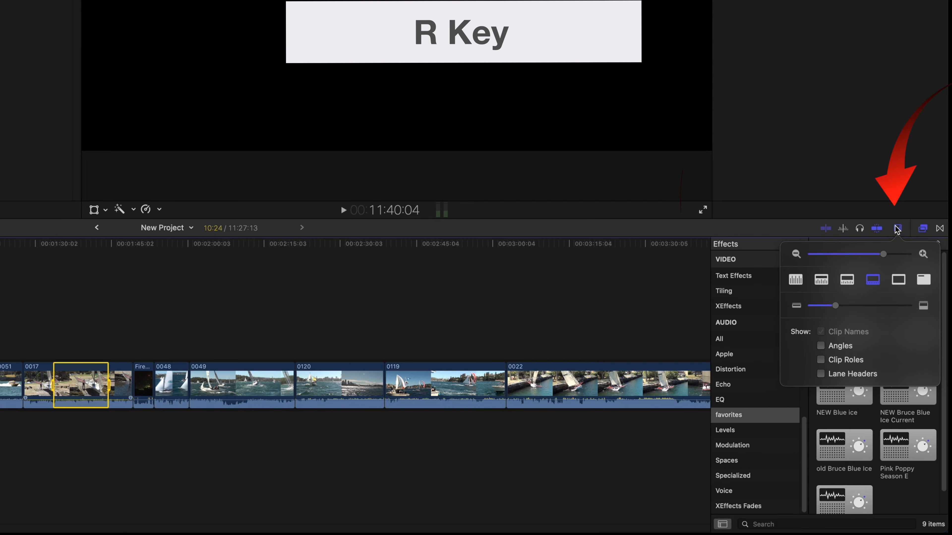
{"action": "left_click", "coordinate": [821, 279]}
{"action": "left_click_drag", "start_coordinate": [835, 306], "coordinate": [877, 306]}
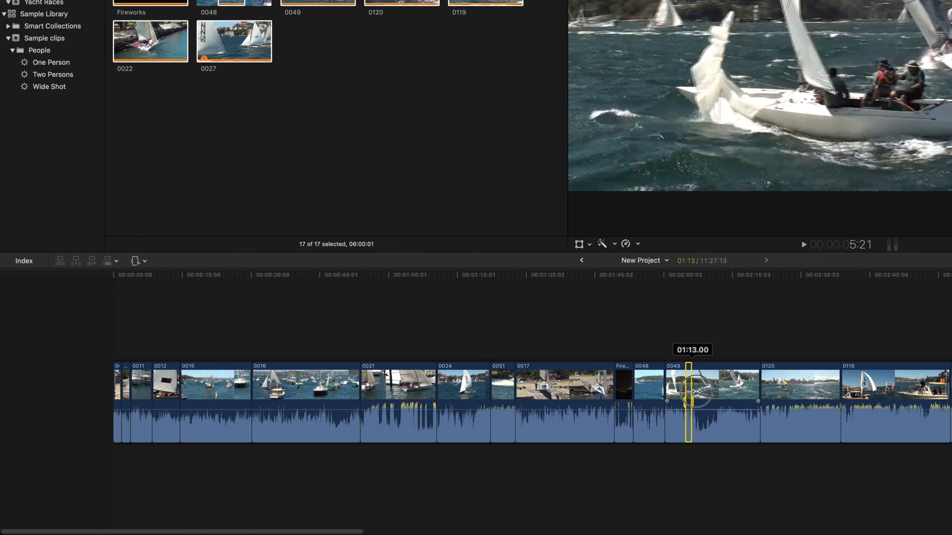
Range-select about 12 seconds of clip 0049 in the timeline and adjust the audio level within that range.
{"action": "mouse_move", "coordinate": [696, 392]}
{"action": "left_mouse_down"}
{"action": "mouse_move", "coordinate": [742, 391]}
{"action": "mouse_move", "coordinate": [712, 423]}
{"action": "left_mouse_up"}
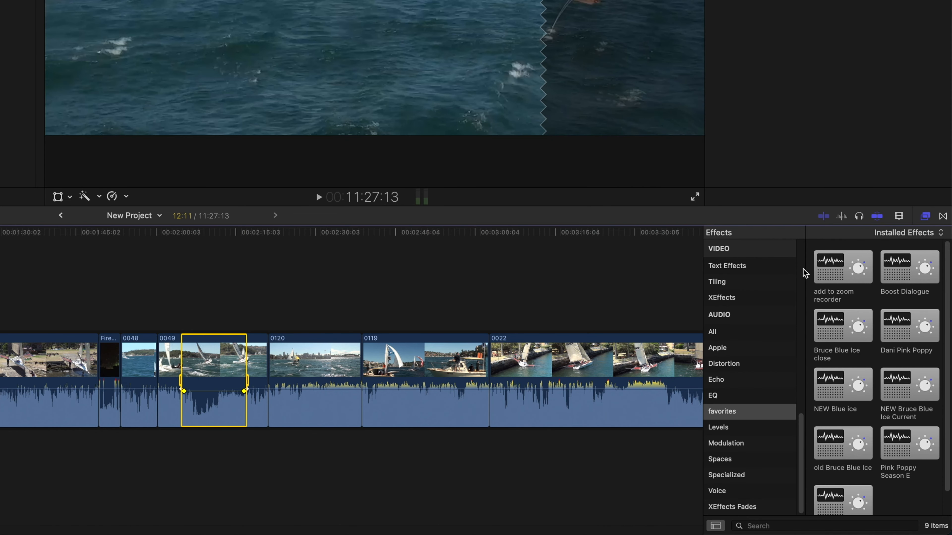
Open the Transitions browser and display all installed transitions.
{"action": "left_click", "coordinate": [944, 219]}
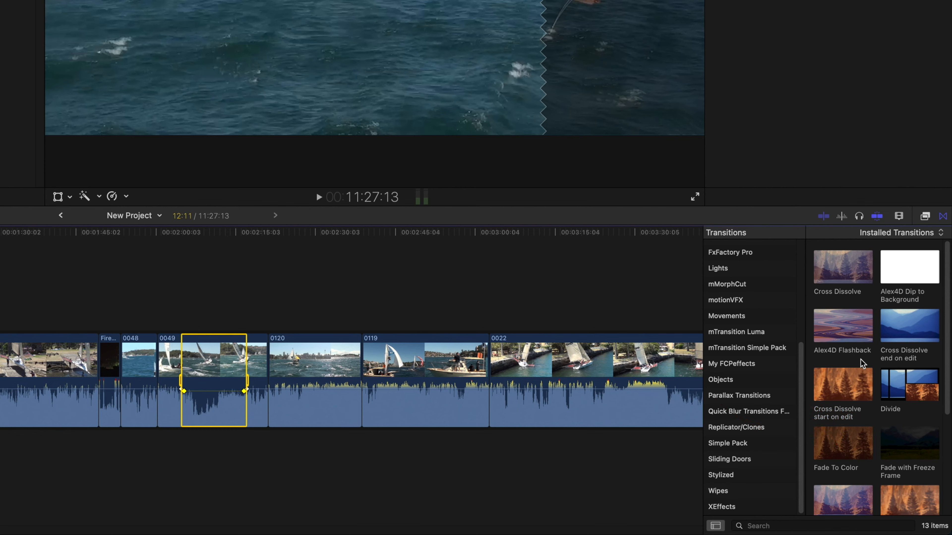
{"action": "scroll", "coordinate": [749, 338], "scroll_direction": "up", "scroll_amount": 10}
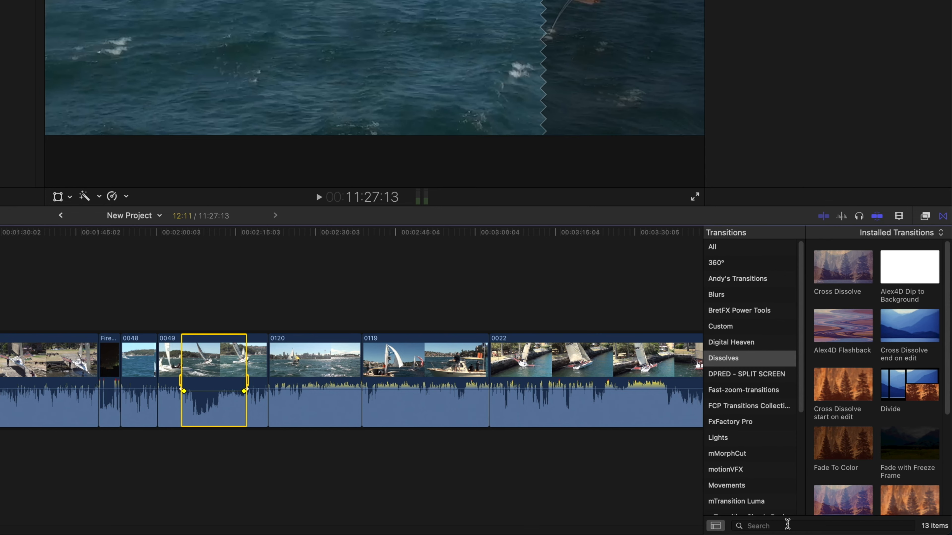
{"action": "left_click", "coordinate": [723, 248]}
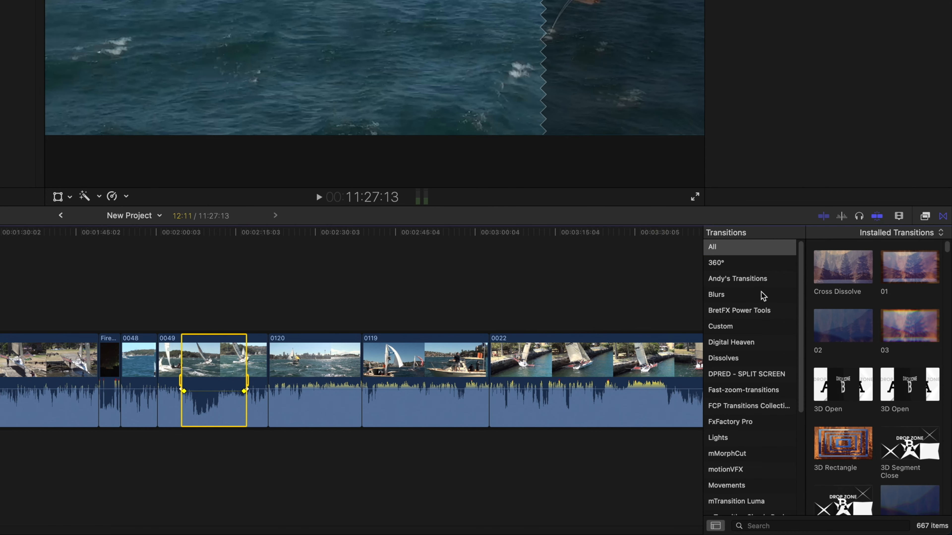
Browse the transition categories and look through the transitions in the FCP Transitions Collection.
{"action": "left_click", "coordinate": [736, 375]}
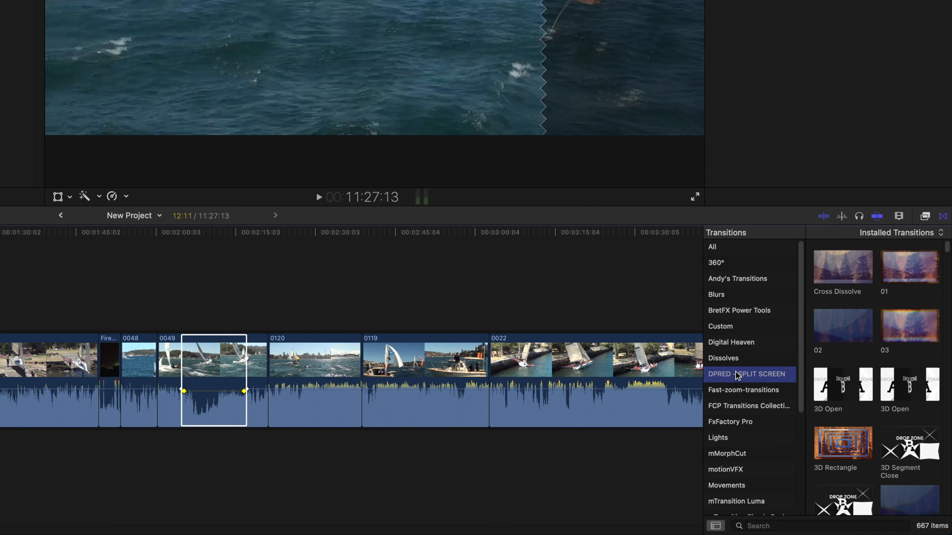
{"action": "left_click", "coordinate": [746, 394]}
{"action": "left_click", "coordinate": [747, 407]}
{"action": "scroll", "coordinate": [865, 352], "scroll_direction": "down", "scroll_amount": 10}
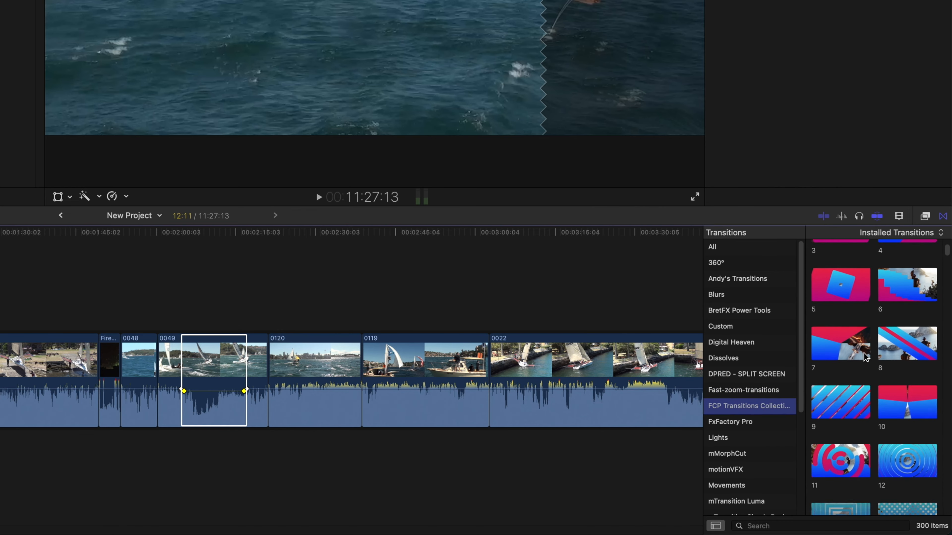
{"action": "scroll", "coordinate": [863, 355], "scroll_direction": "down", "scroll_amount": 15}
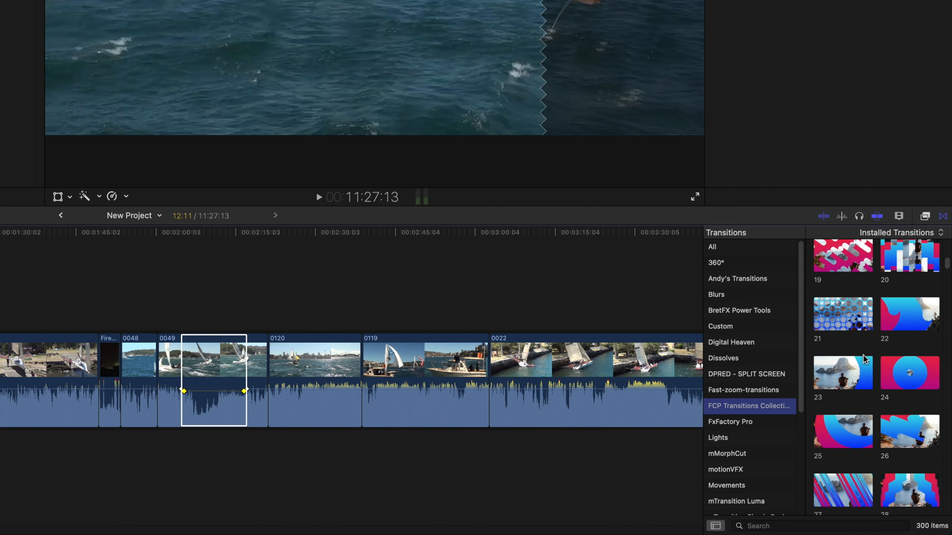
{"action": "scroll", "coordinate": [863, 360], "scroll_direction": "down", "scroll_amount": 15}
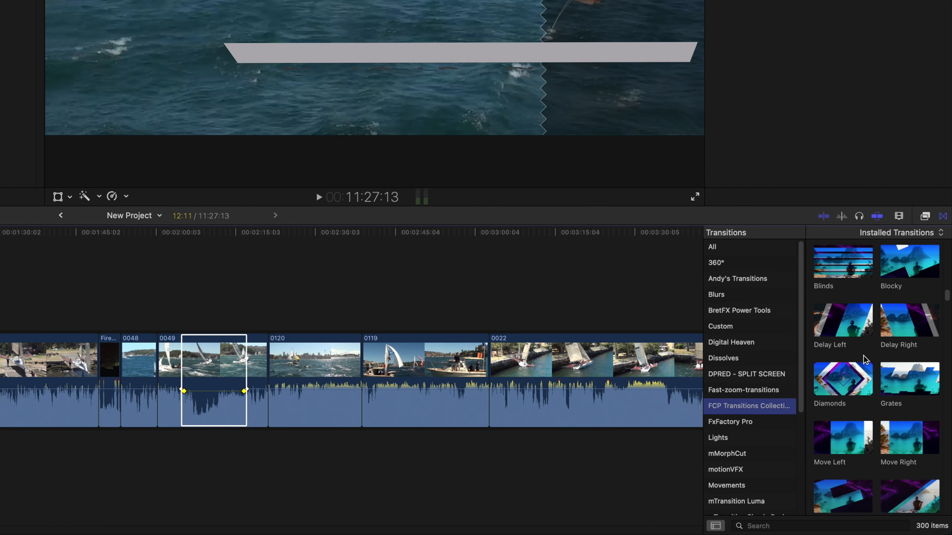
{"action": "scroll", "coordinate": [864, 360], "scroll_direction": "down", "scroll_amount": 12}
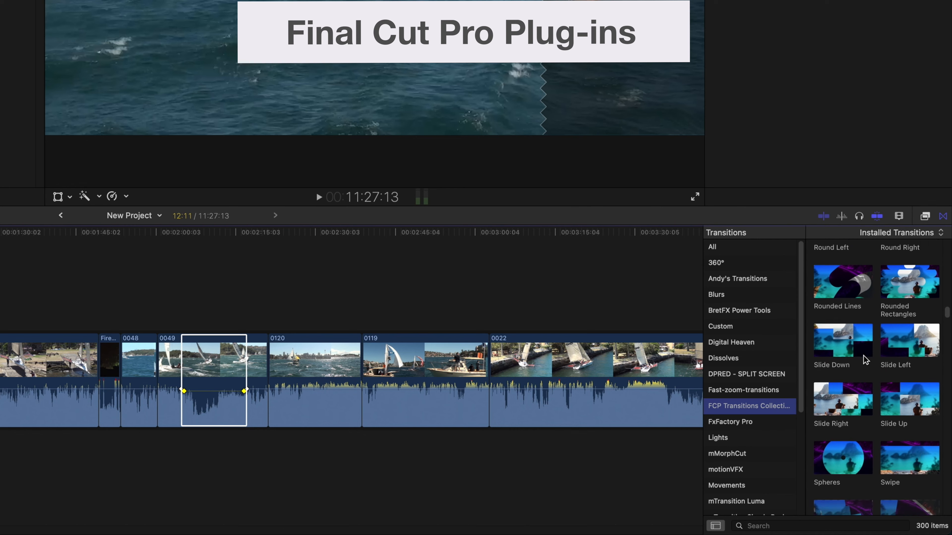
{"action": "scroll", "coordinate": [864, 359], "scroll_direction": "down", "scroll_amount": 1}
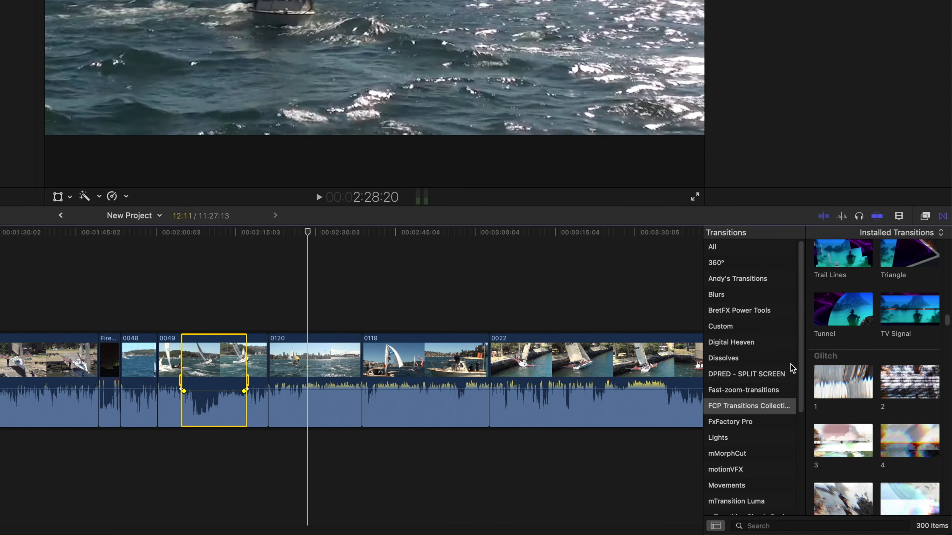
Apply the Tunnel transition at the edit point between clips 0120 and 0119.
{"action": "left_click", "coordinate": [359, 361]}
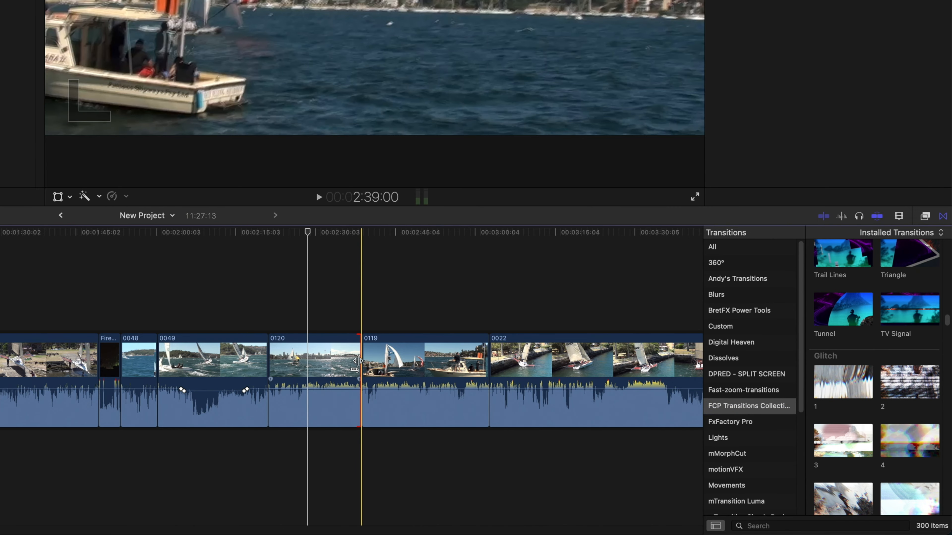
{"action": "mouse_move", "coordinate": [359, 360]}
{"action": "left_mouse_down"}
{"action": "mouse_move", "coordinate": [336, 361]}
{"action": "mouse_move", "coordinate": [404, 361]}
{"action": "mouse_move", "coordinate": [377, 360]}
{"action": "left_mouse_up"}
{"action": "double_click", "coordinate": [843, 317]}
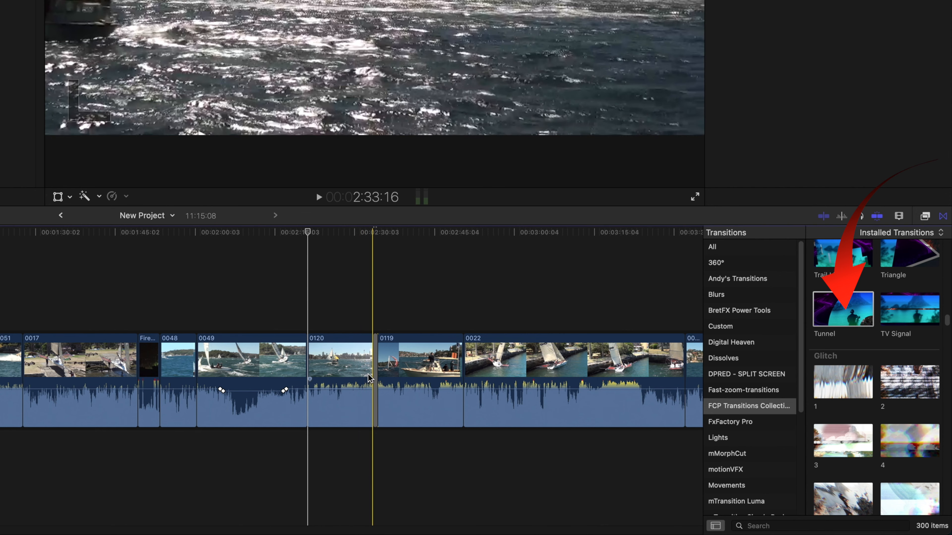
Add transition 37 between clips 0049 and 0120 and lengthen it to about 1.4 seconds.
{"action": "key", "text": "space"}
{"action": "key", "text": "space"}
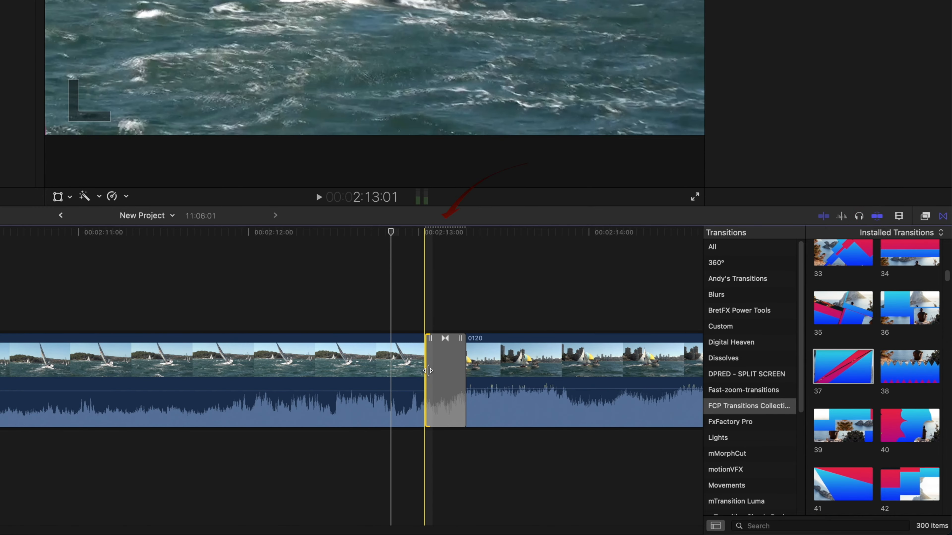
{"action": "left_click_drag", "start_coordinate": [423, 371], "coordinate": [324, 371]}
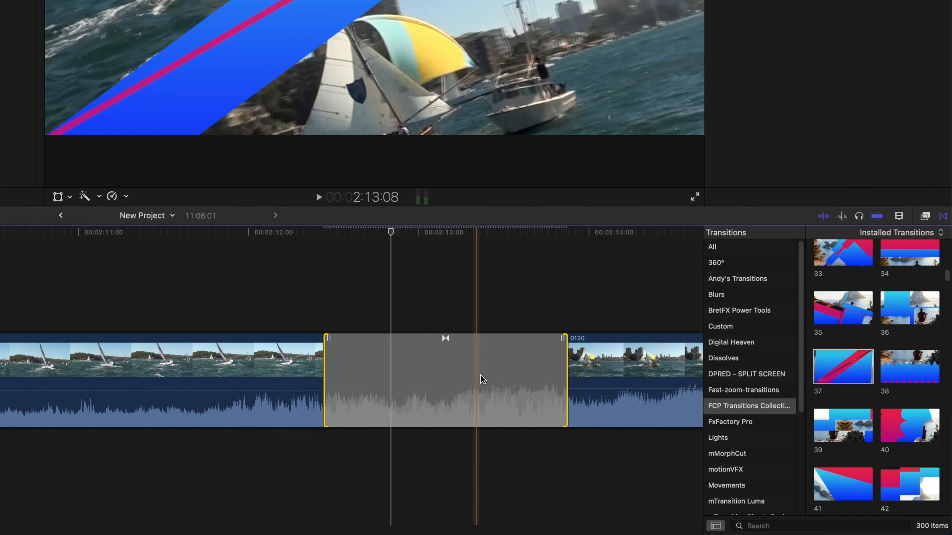
Open the Effects browser, look through its video and audio categories, and apply the Comic Ink effect from Comic Looks to clip 0049.
{"action": "left_click", "coordinate": [924, 216]}
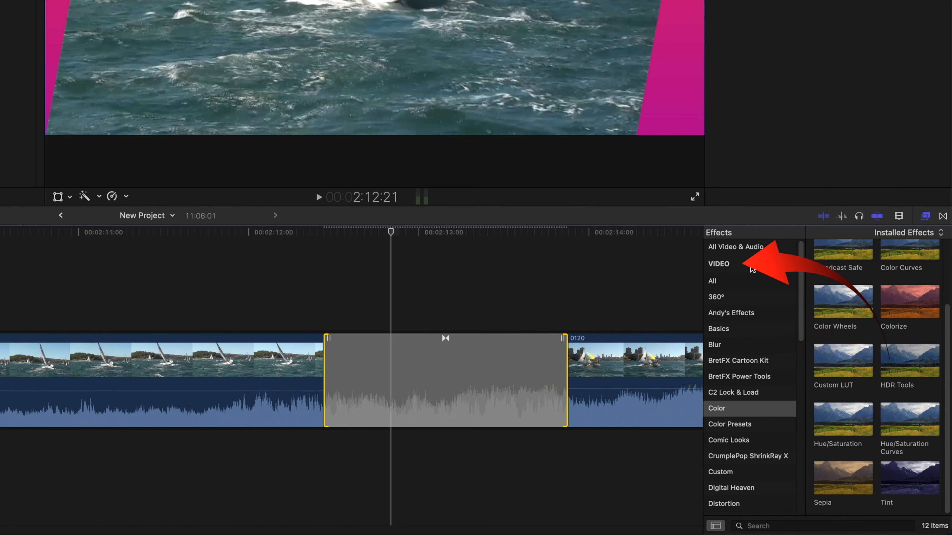
{"action": "scroll", "coordinate": [731, 442], "scroll_direction": "down", "scroll_amount": 10}
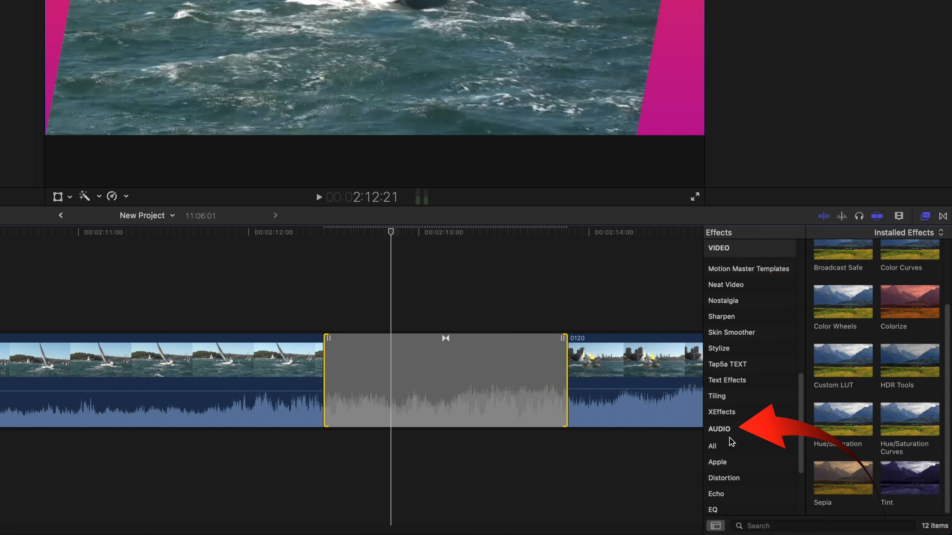
{"action": "scroll", "coordinate": [750, 416], "scroll_direction": "up", "scroll_amount": 10}
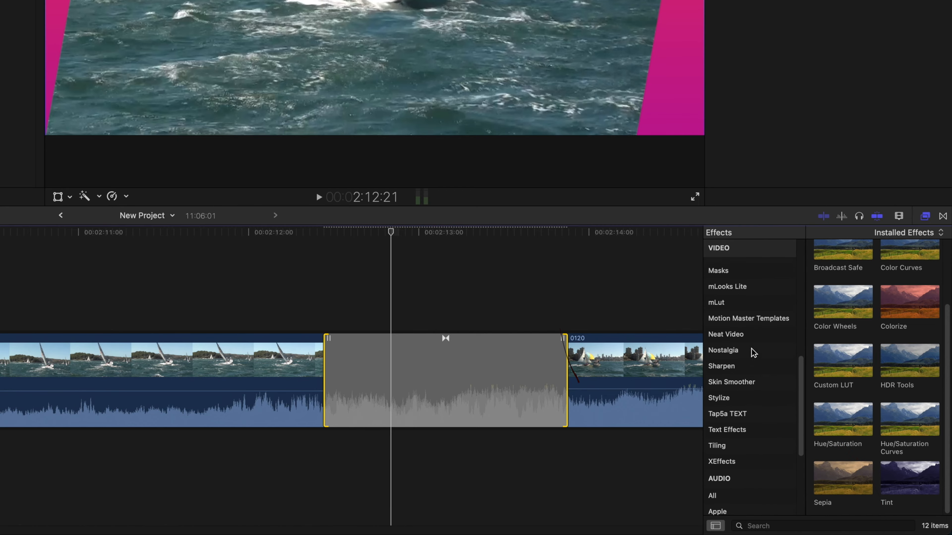
{"action": "left_click", "coordinate": [749, 428]}
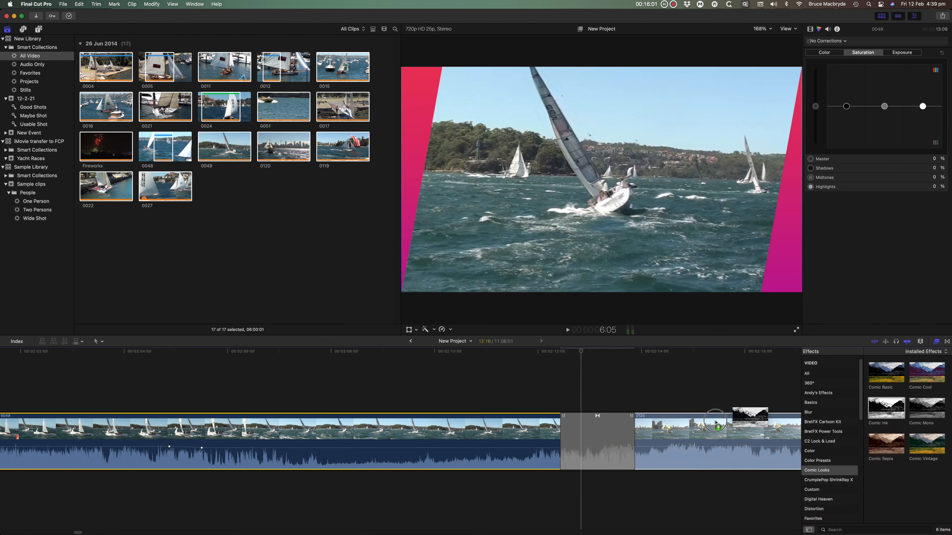
{"action": "left_click_drag", "start_coordinate": [755, 415], "coordinate": [734, 427]}
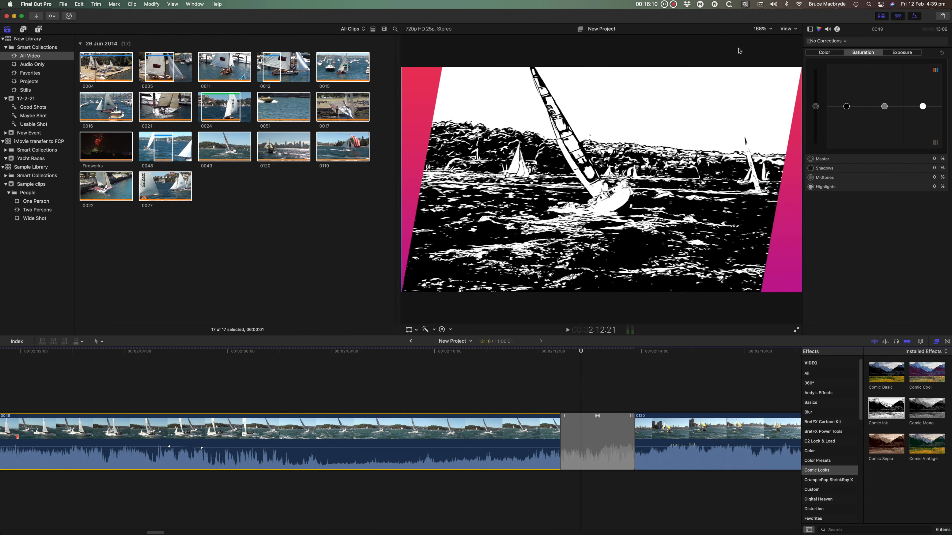
Position the playhead within clip 0049 at about 2:10:06 and display the Comic Ink settings in the video inspector, hiding and reshowing the inspector.
{"action": "left_click", "coordinate": [447, 354]}
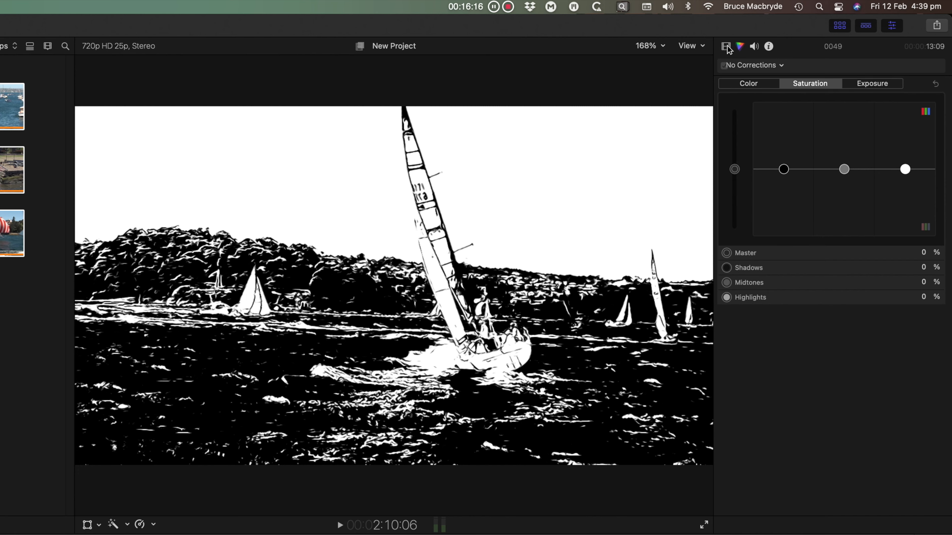
{"action": "left_click", "coordinate": [809, 29]}
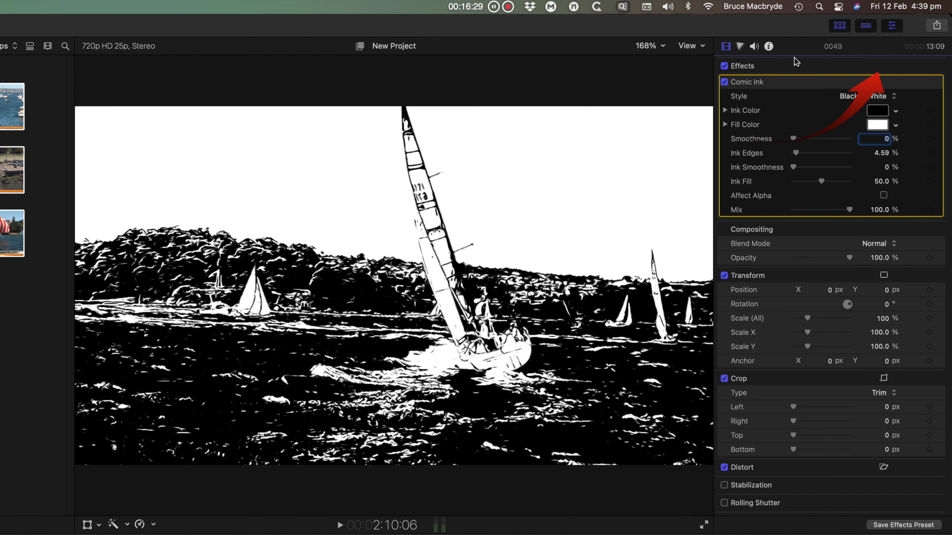
{"action": "left_click", "coordinate": [893, 27]}
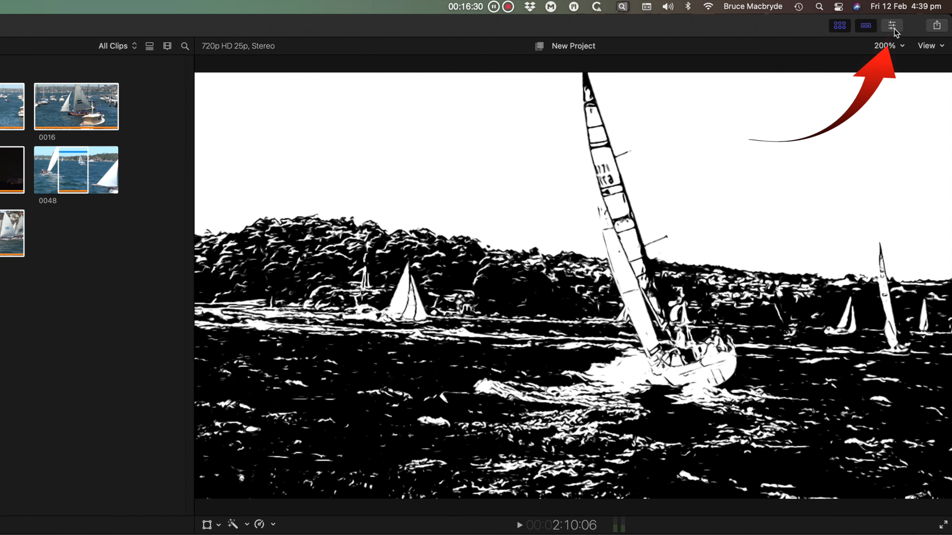
{"action": "left_click", "coordinate": [893, 28]}
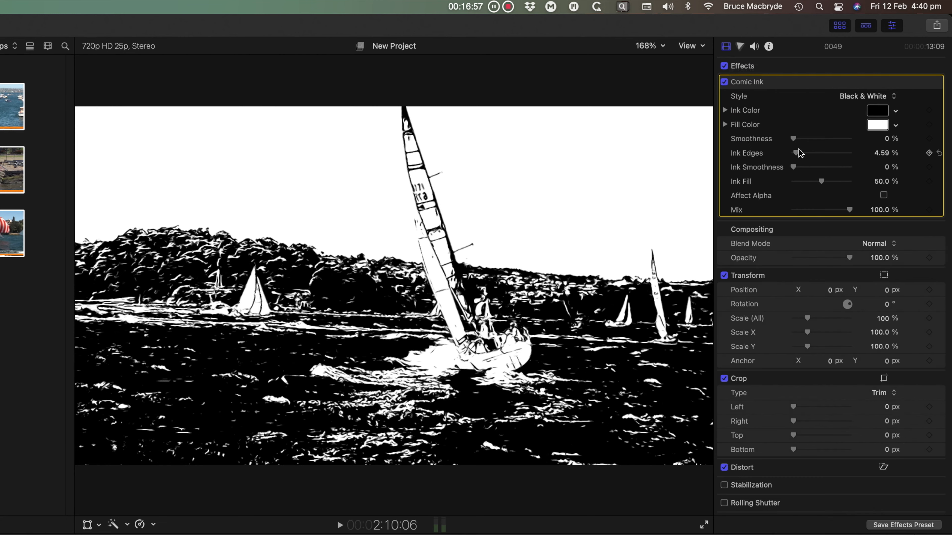
Set Comic Ink's Ink Edges to 14.61% and Ink Smoothness to 2.04%, and disable the effect on clip 0049.
{"action": "mouse_move", "coordinate": [799, 149]}
{"action": "left_mouse_down"}
{"action": "mouse_move", "coordinate": [839, 153]}
{"action": "mouse_move", "coordinate": [805, 159]}
{"action": "mouse_move", "coordinate": [825, 166]}
{"action": "mouse_move", "coordinate": [795, 167]}
{"action": "left_mouse_up"}
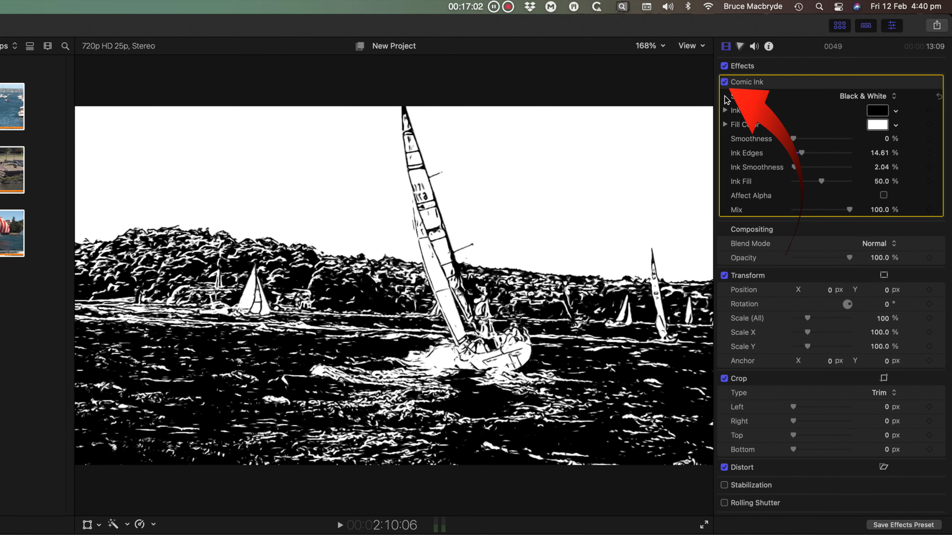
{"action": "left_click", "coordinate": [724, 81]}
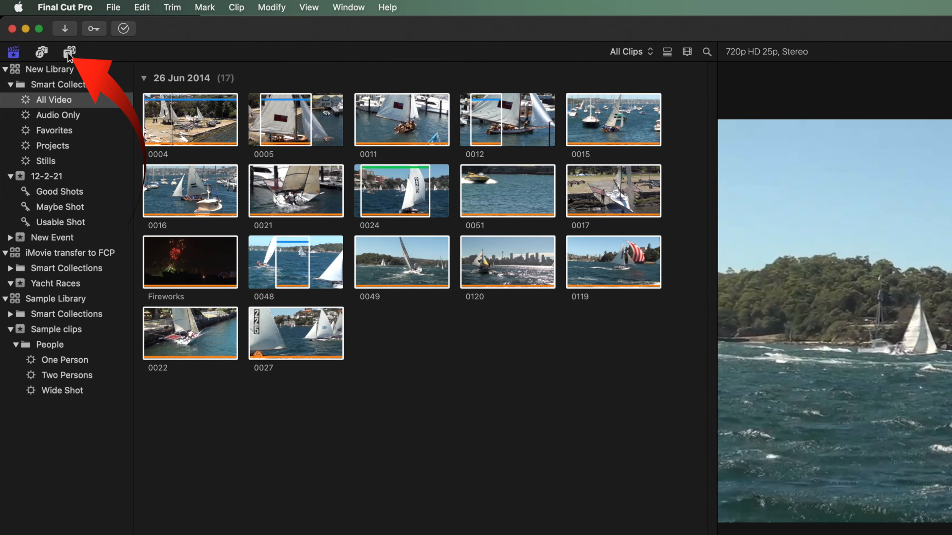
Open the titles and generators browser, collapse Generators, and display the Build In/Out titles.
{"action": "left_click", "coordinate": [69, 53]}
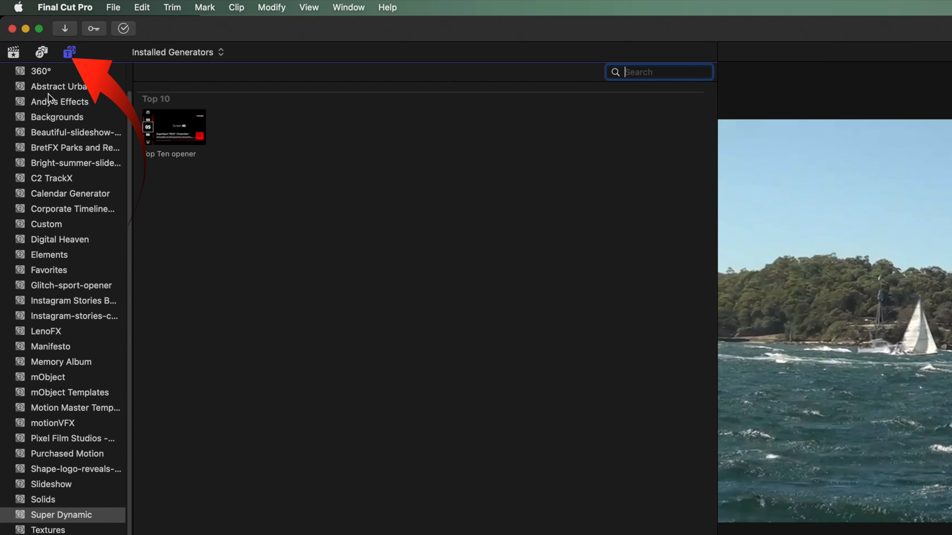
{"action": "scroll", "coordinate": [49, 94], "scroll_direction": "up", "scroll_amount": 2}
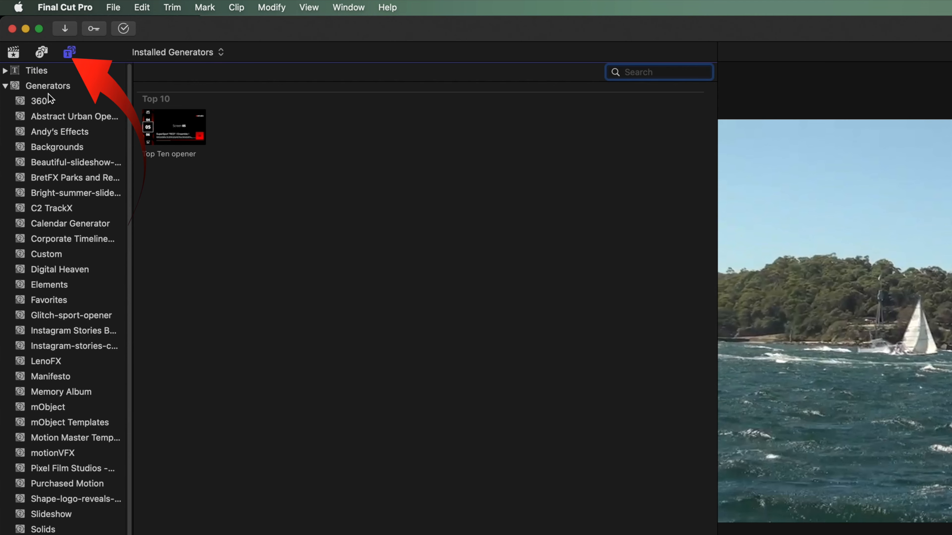
{"action": "left_click", "coordinate": [8, 84]}
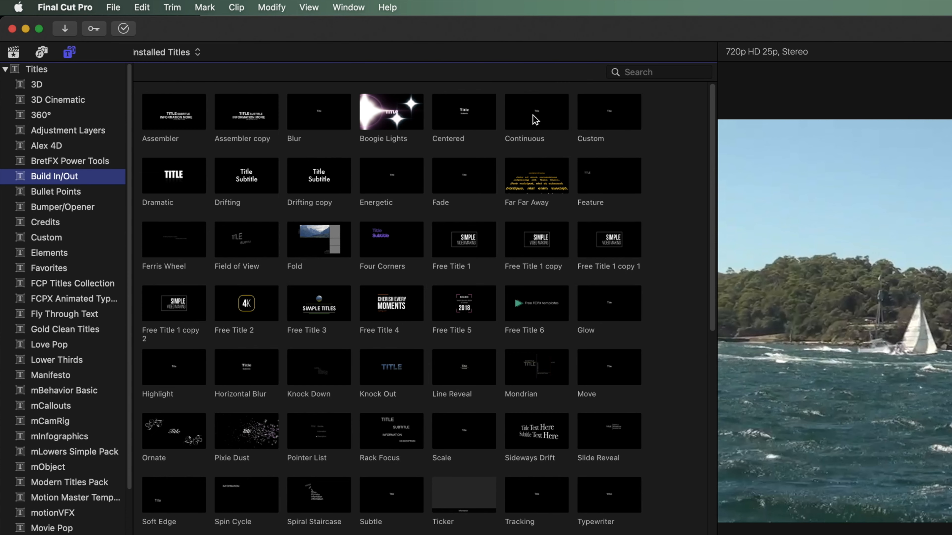
{"action": "left_click", "coordinate": [83, 180], "text": "super"}
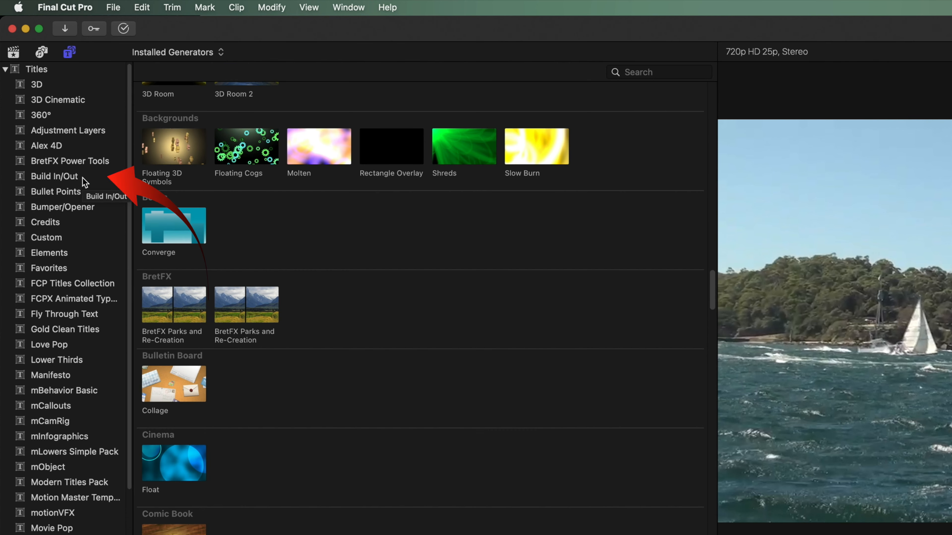
{"action": "left_click", "coordinate": [83, 180]}
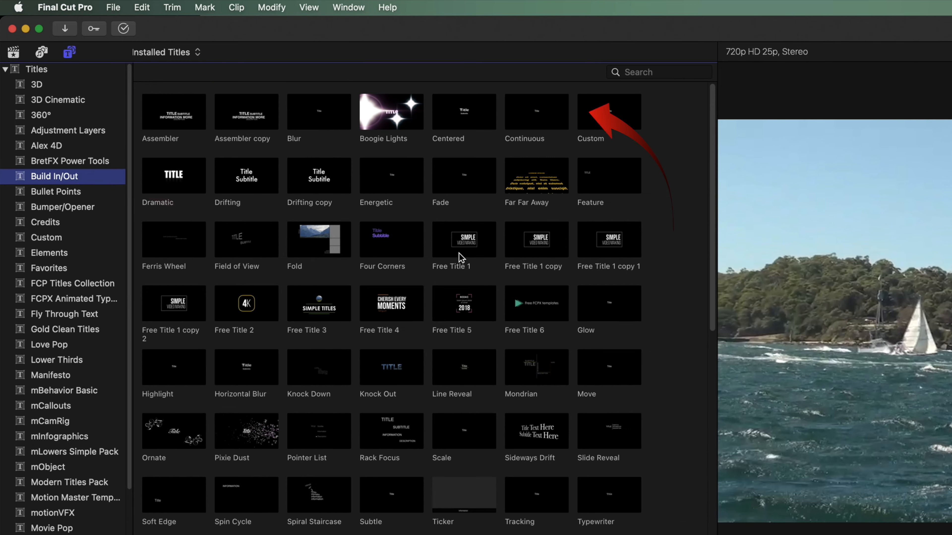
Connect the Continuous title above clip 0120 and insert a second copy into the main storyline before clip 0049.
{"action": "left_click", "coordinate": [530, 122]}
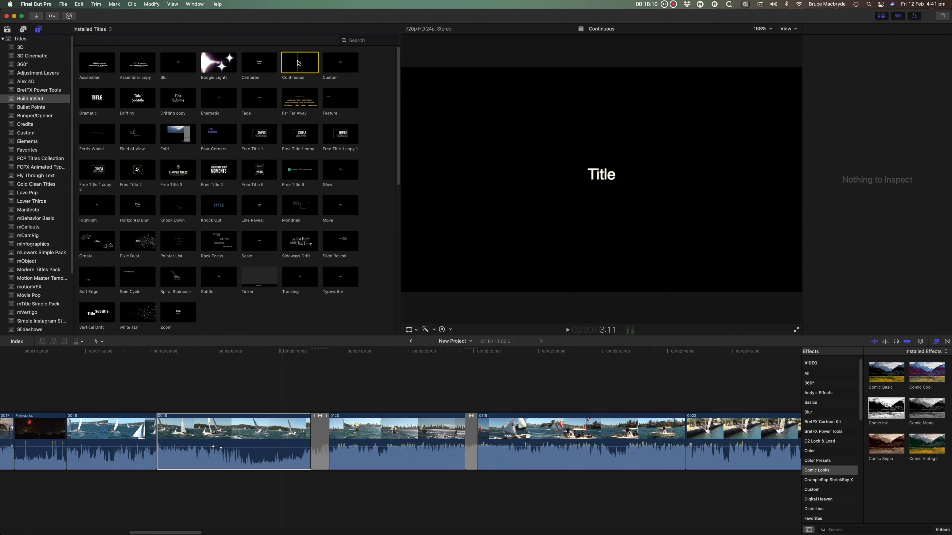
{"action": "mouse_move", "coordinate": [299, 63]}
{"action": "left_mouse_down"}
{"action": "mouse_move", "coordinate": [360, 400]}
{"action": "mouse_move", "coordinate": [368, 397]}
{"action": "left_mouse_up"}
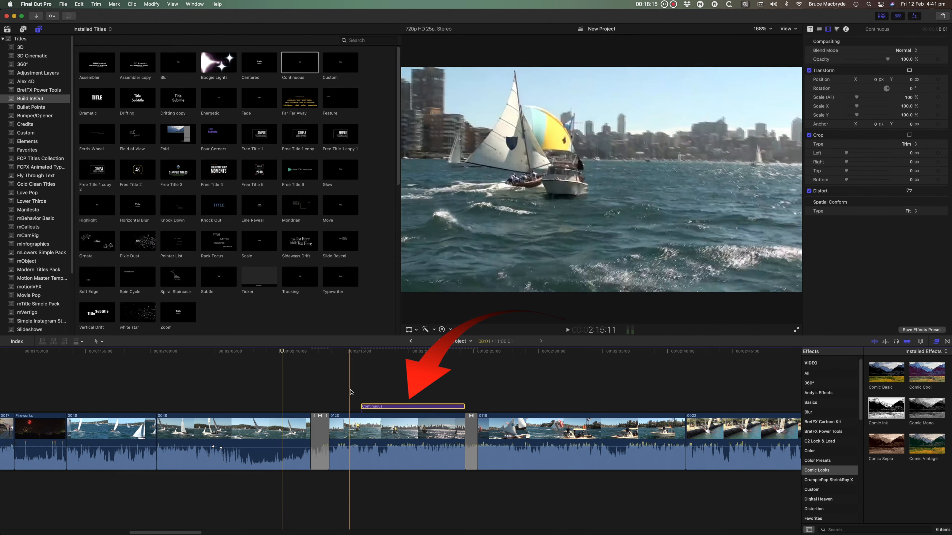
{"action": "left_click", "coordinate": [301, 62]}
{"action": "left_click_drag", "start_coordinate": [302, 61], "coordinate": [169, 443]}
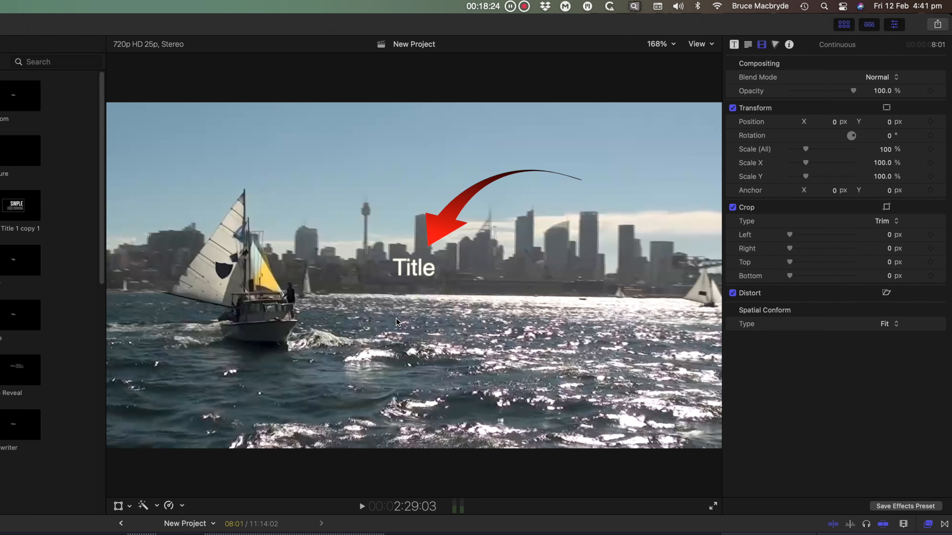
Reposition the Continuous title above clip 0120 to about X 97 px, Y -62 px, and replace its text with "Water scene".
{"action": "left_click", "coordinate": [606, 176]}
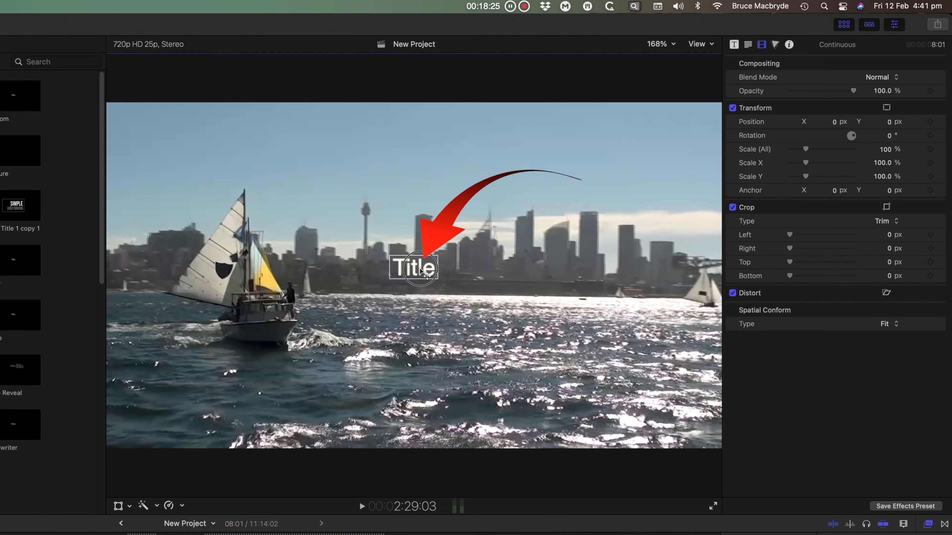
{"action": "mouse_move", "coordinate": [420, 271]}
{"action": "left_mouse_down"}
{"action": "mouse_move", "coordinate": [453, 251]}
{"action": "mouse_move", "coordinate": [459, 188]}
{"action": "mouse_move", "coordinate": [453, 300]}
{"action": "mouse_move", "coordinate": [406, 353]}
{"action": "mouse_move", "coordinate": [202, 338]}
{"action": "mouse_move", "coordinate": [464, 293]}
{"action": "left_mouse_up"}
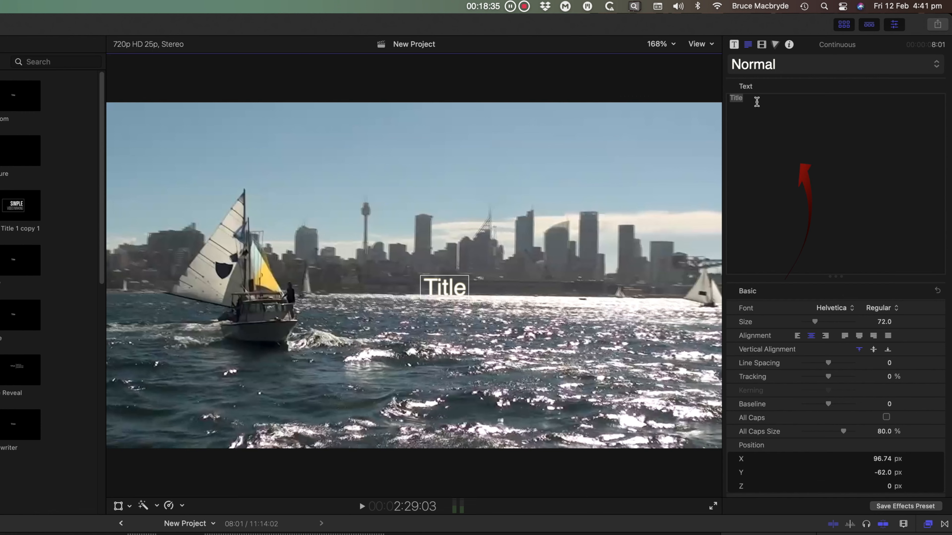
{"action": "double_click", "coordinate": [755, 103]}
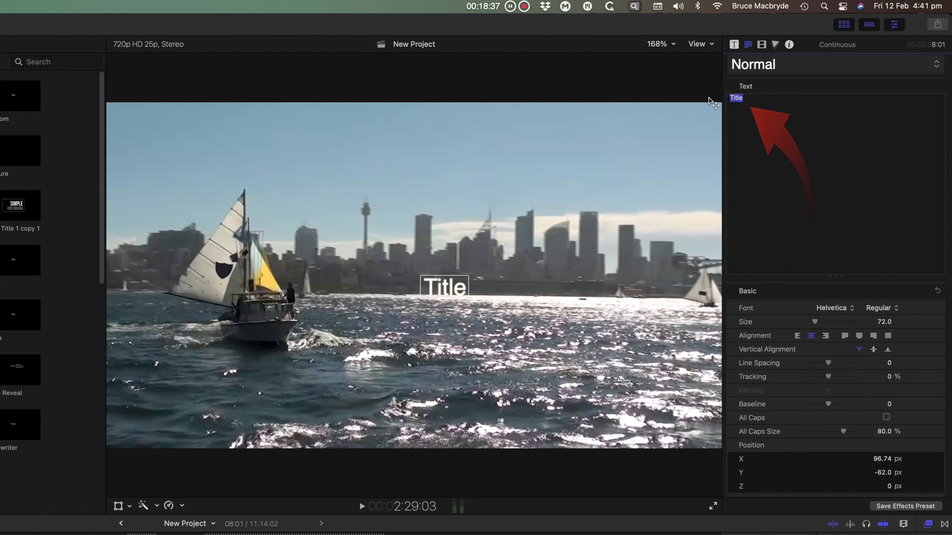
{"action": "type", "text": "Wat"}
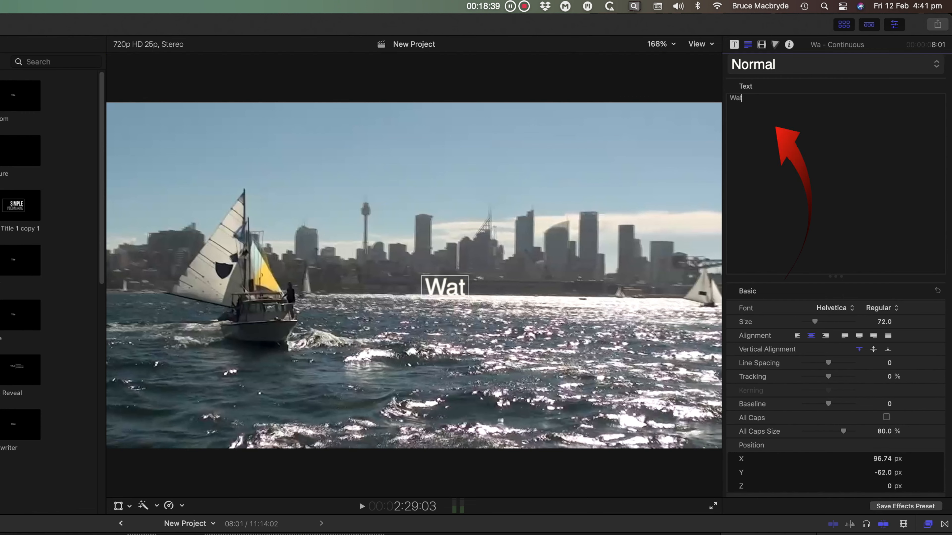
{"action": "type", "text": "er scene"}
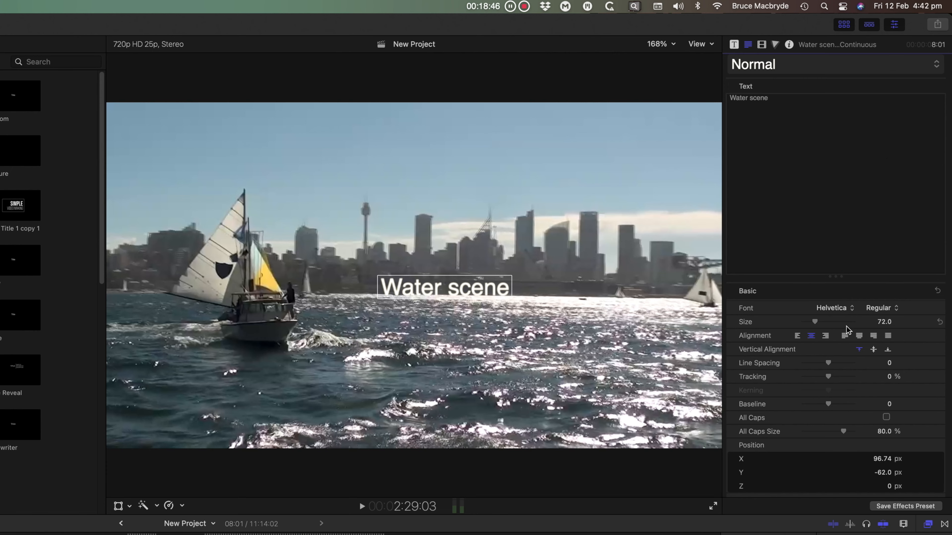
{"action": "scroll", "coordinate": [844, 331], "scroll_direction": "down", "scroll_amount": 10}
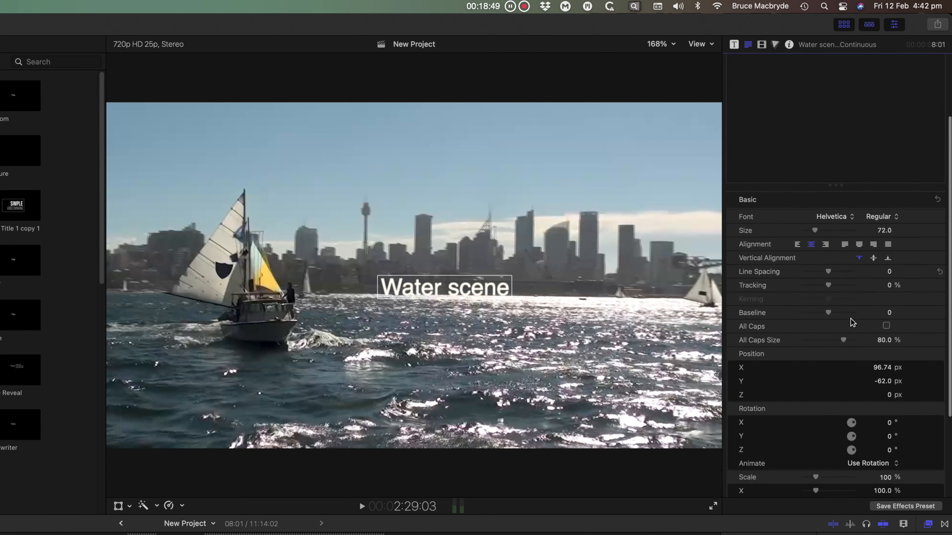
Change the face colour of the Water scene title to red.
{"action": "scroll", "coordinate": [852, 323], "scroll_direction": "down", "scroll_amount": 1}
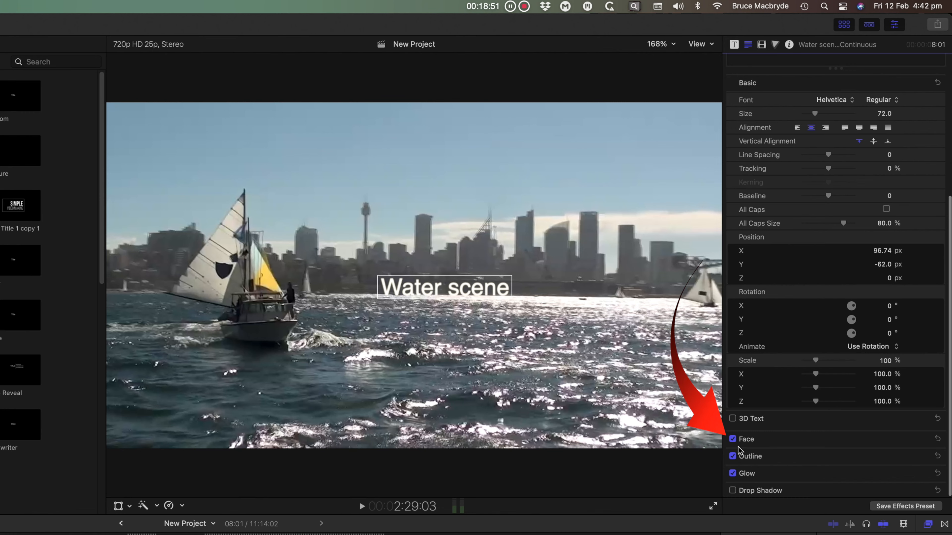
{"action": "mouse_move", "coordinate": [858, 445]}
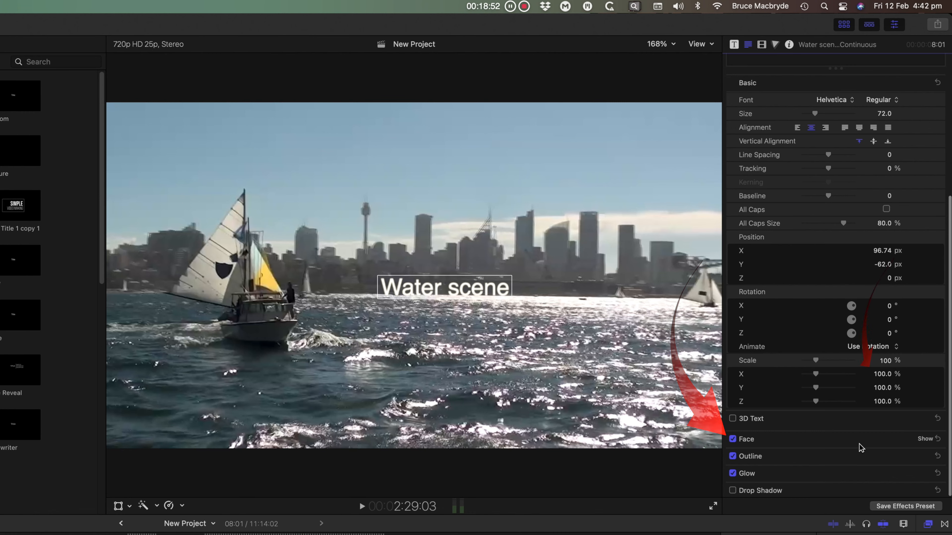
{"action": "left_click", "coordinate": [925, 439]}
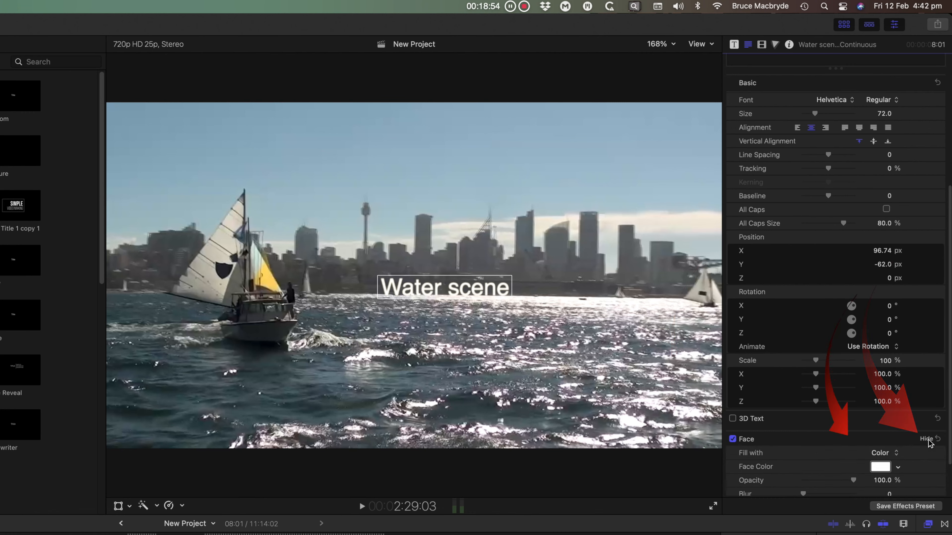
{"action": "left_click", "coordinate": [880, 467]}
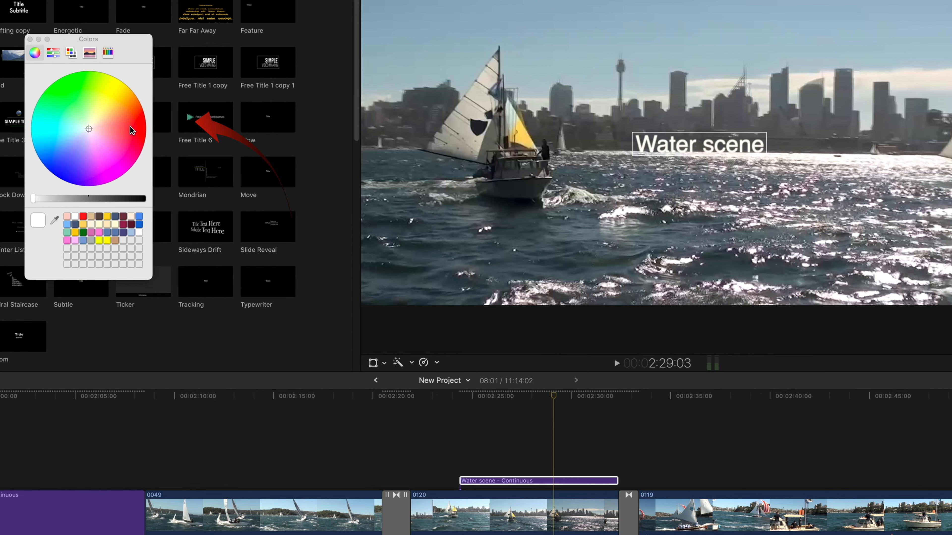
{"action": "left_click", "coordinate": [130, 126]}
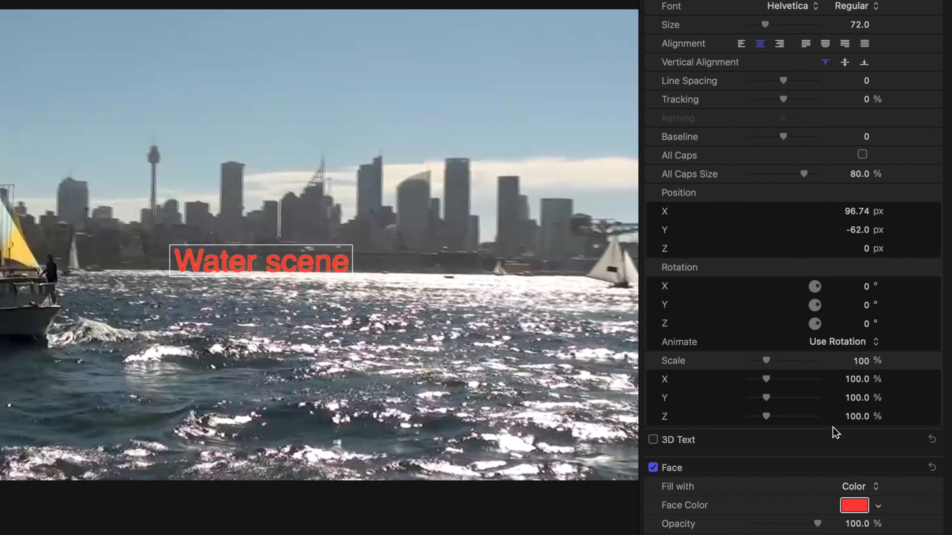
{"action": "scroll", "coordinate": [835, 433], "scroll_direction": "up", "scroll_amount": 2}
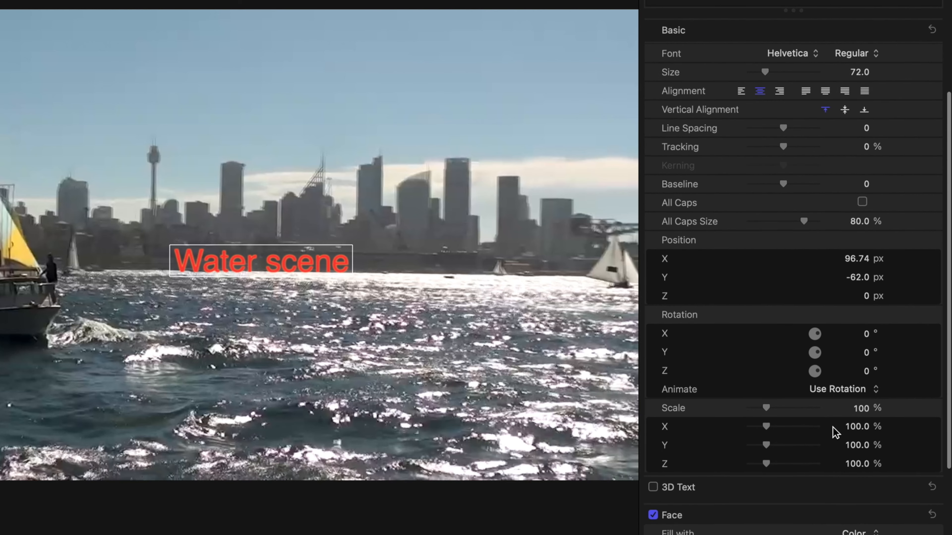
{"action": "scroll", "coordinate": [832, 431], "scroll_direction": "down", "scroll_amount": 5}
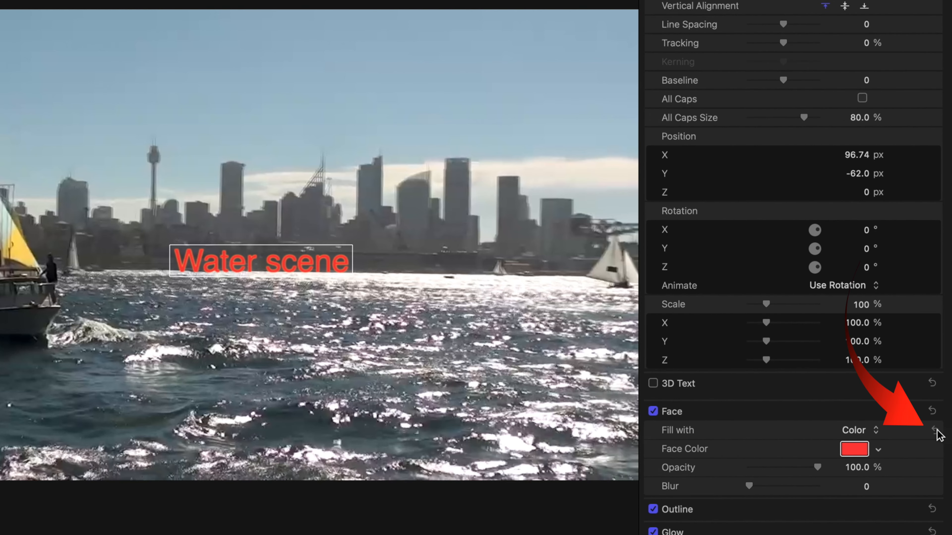
{"action": "left_click", "coordinate": [936, 433]}
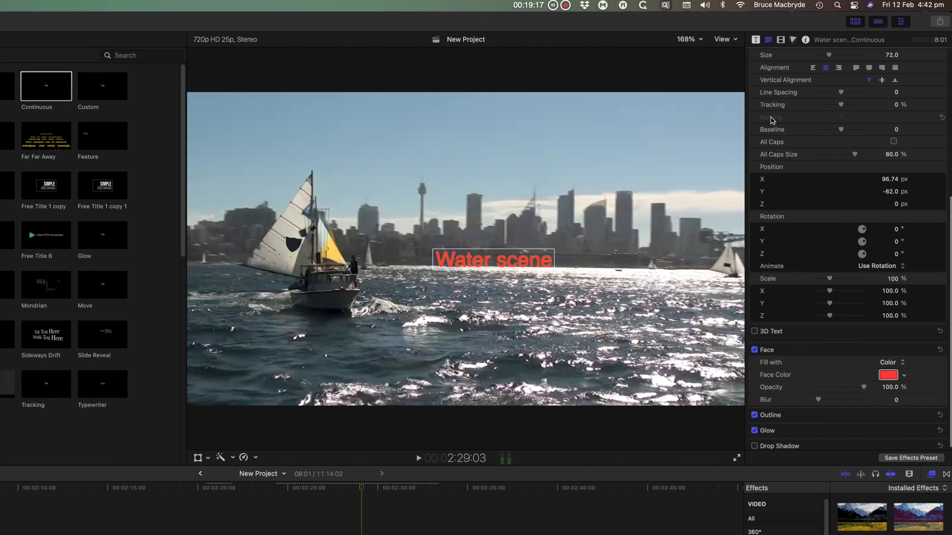
Turn on 3D Text for the Water scene title, with size 206 and rotation of about X 370.3°, Y -43.9°, Z 22.6°.
{"action": "scroll", "coordinate": [797, 247], "scroll_direction": "up", "scroll_amount": 10}
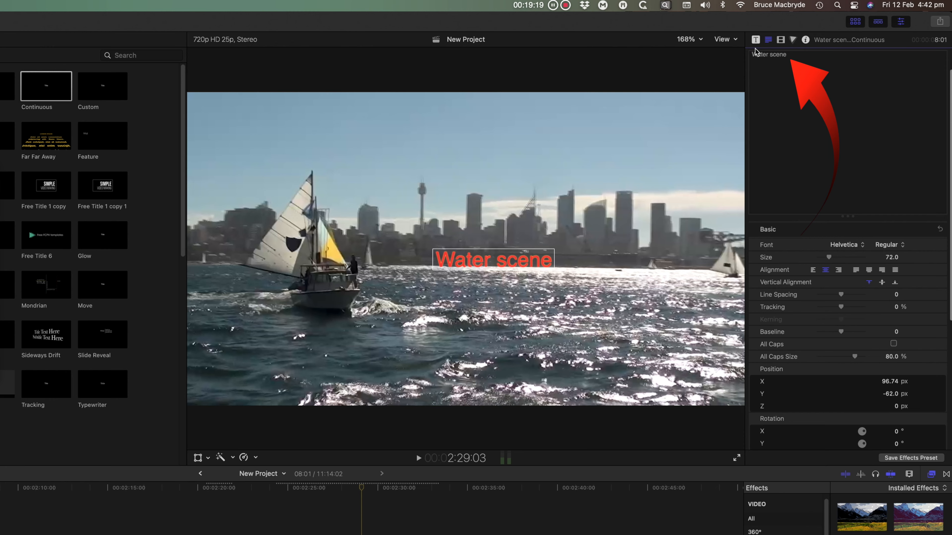
{"action": "triple_click", "coordinate": [782, 53]}
{"action": "scroll", "coordinate": [853, 297], "scroll_direction": "down", "scroll_amount": 2}
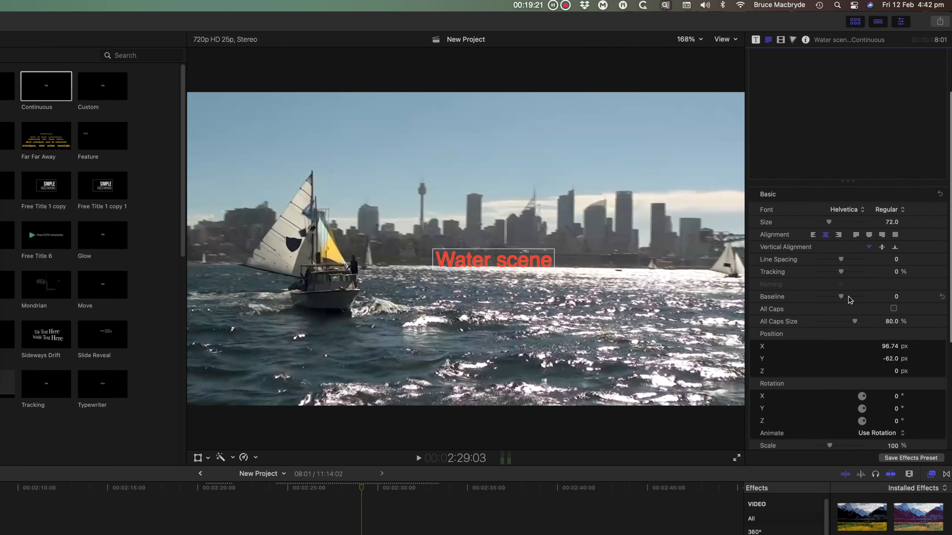
{"action": "scroll", "coordinate": [850, 300], "scroll_direction": "down", "scroll_amount": 8}
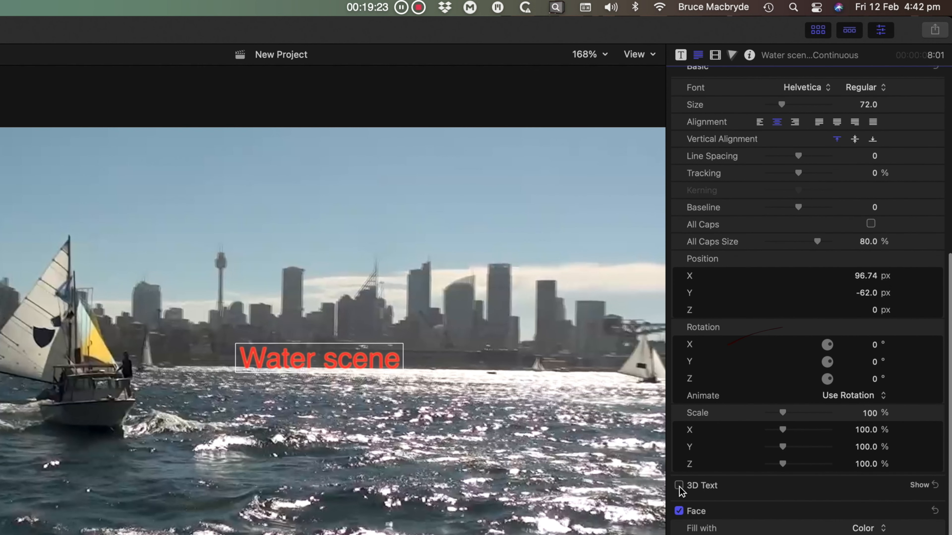
{"action": "left_click", "coordinate": [679, 485]}
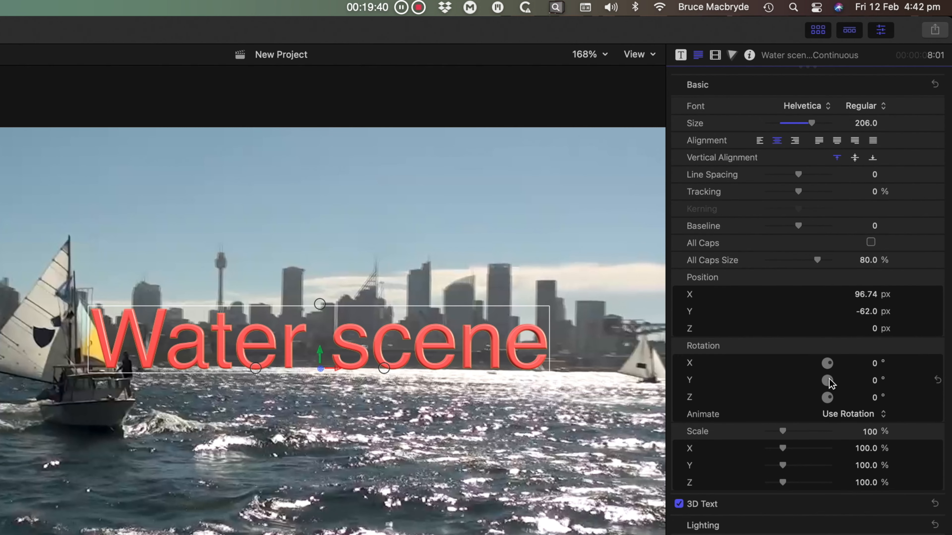
{"action": "mouse_move", "coordinate": [829, 378]}
{"action": "left_mouse_down"}
{"action": "mouse_move", "coordinate": [831, 399]}
{"action": "mouse_move", "coordinate": [828, 367]}
{"action": "left_mouse_up"}
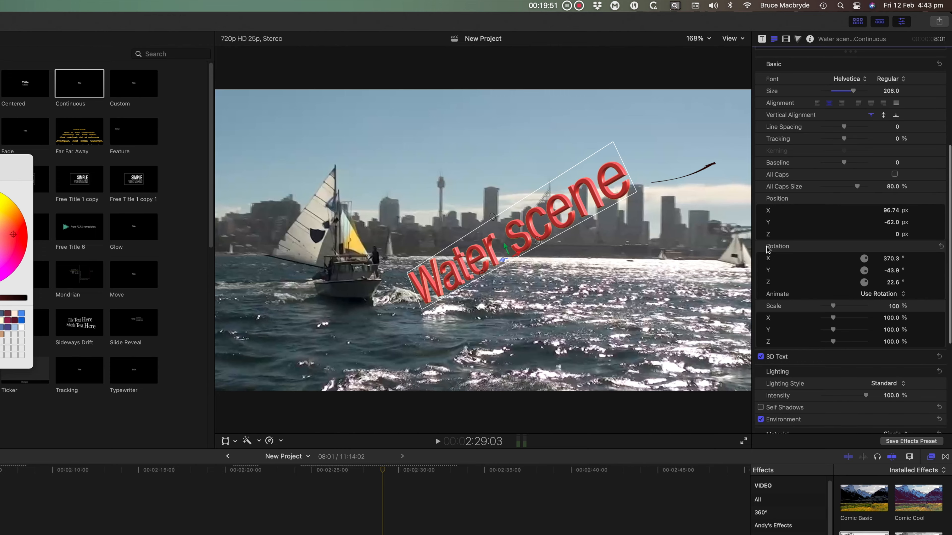
{"action": "left_click", "coordinate": [762, 39]}
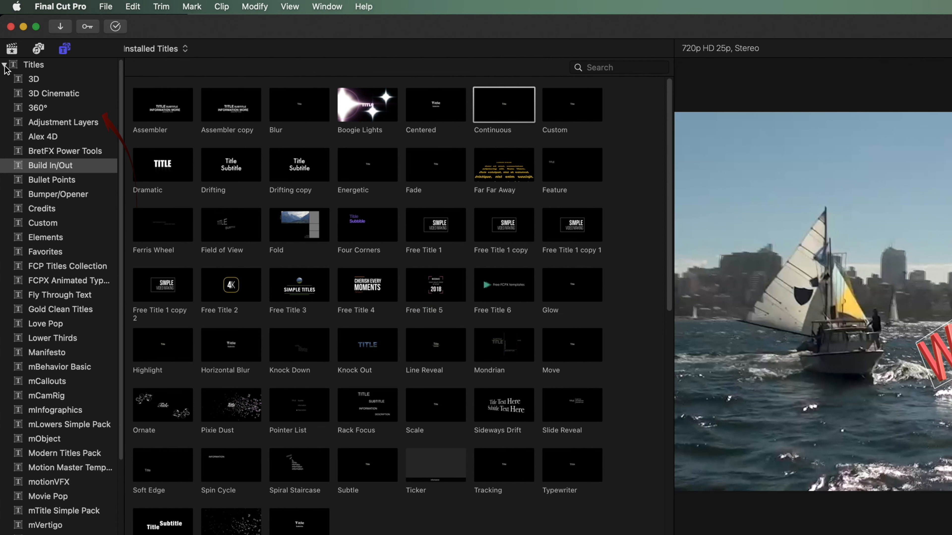
Collapse Titles, display the Textures generators, and insert Grunge into the main storyline before clip 0049.
{"action": "left_click", "coordinate": [4, 66]}
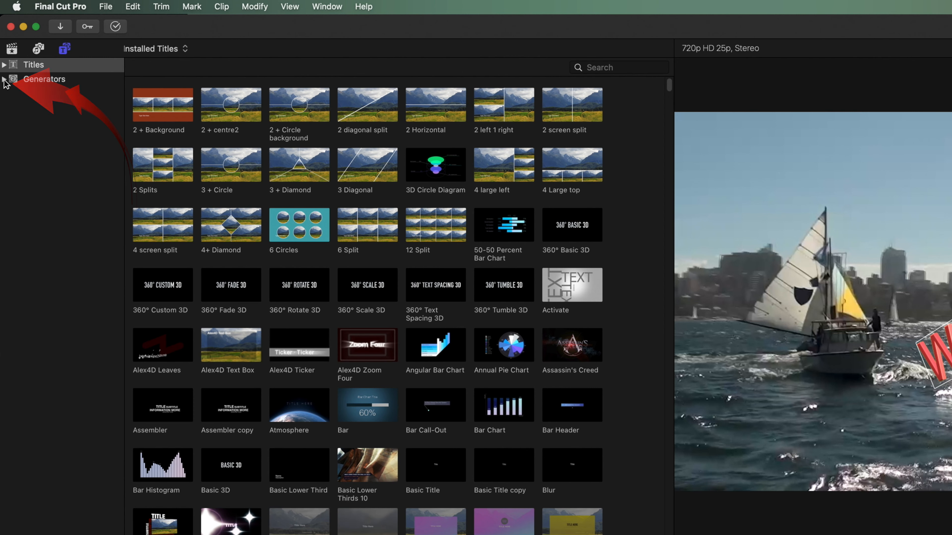
{"action": "left_click", "coordinate": [5, 79]}
{"action": "scroll", "coordinate": [83, 360], "scroll_direction": "down", "scroll_amount": 3}
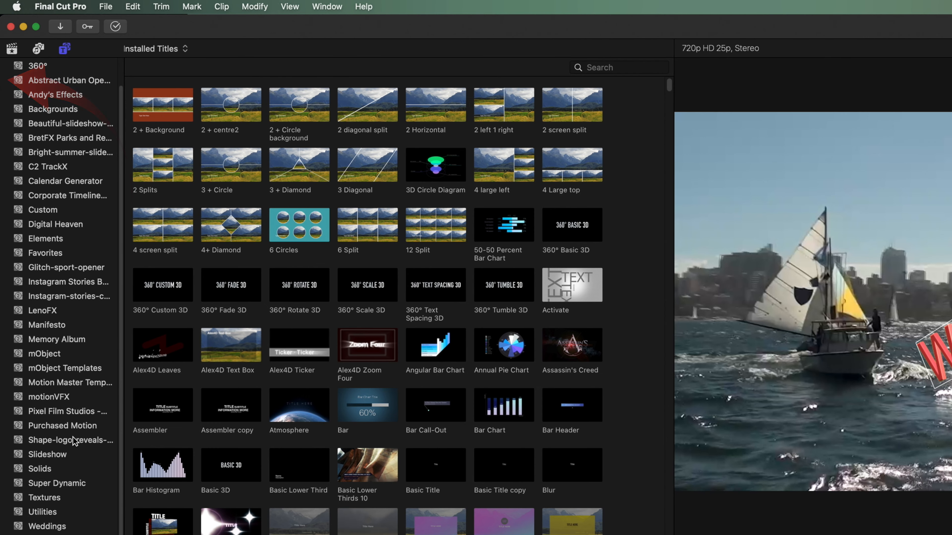
{"action": "left_click", "coordinate": [71, 498]}
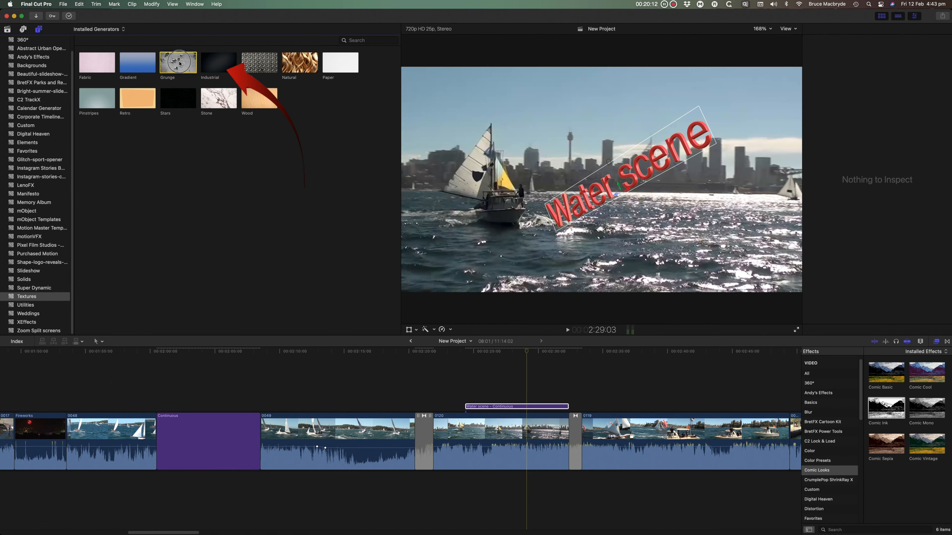
{"action": "left_click_drag", "start_coordinate": [298, 106], "coordinate": [434, 534]}
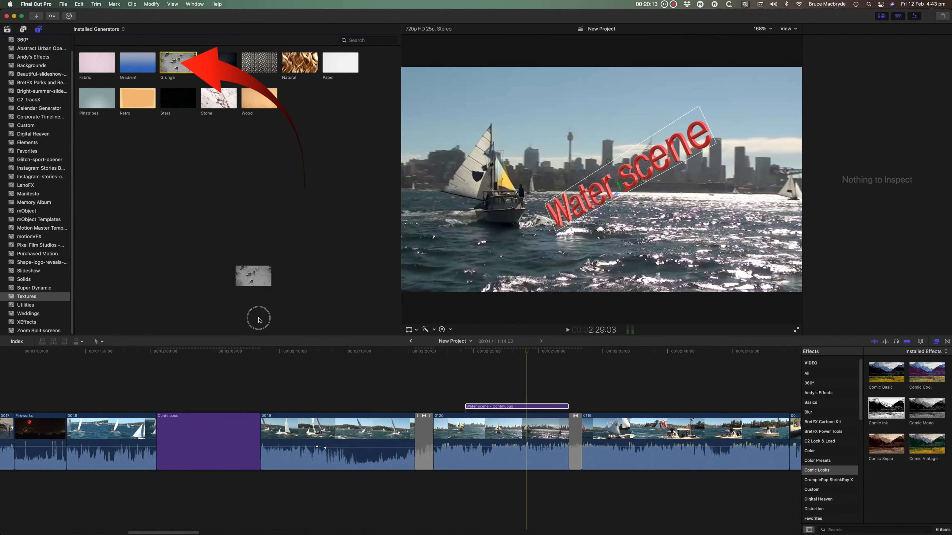
{"action": "left_click_drag", "start_coordinate": [258, 320], "coordinate": [255, 446]}
{"action": "left_click", "coordinate": [263, 442]}
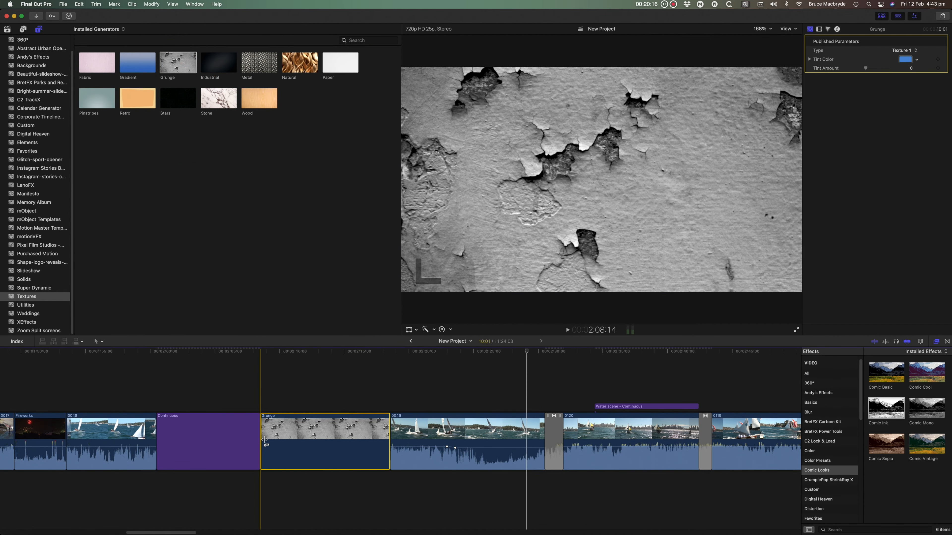
Try different types for the Grunge generator, including Texture 9, and set it to Texture 10.
{"action": "left_click", "coordinate": [917, 52]}
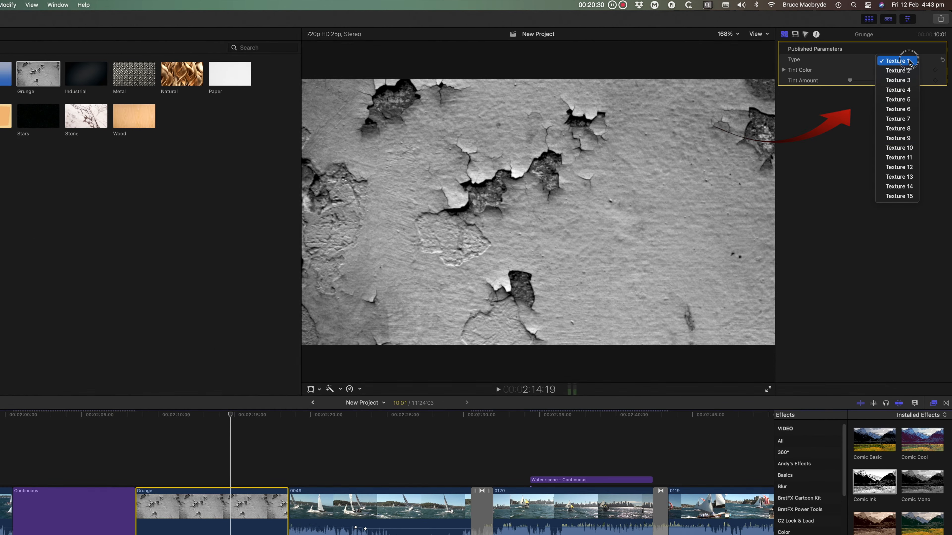
{"action": "left_click", "coordinate": [899, 138]}
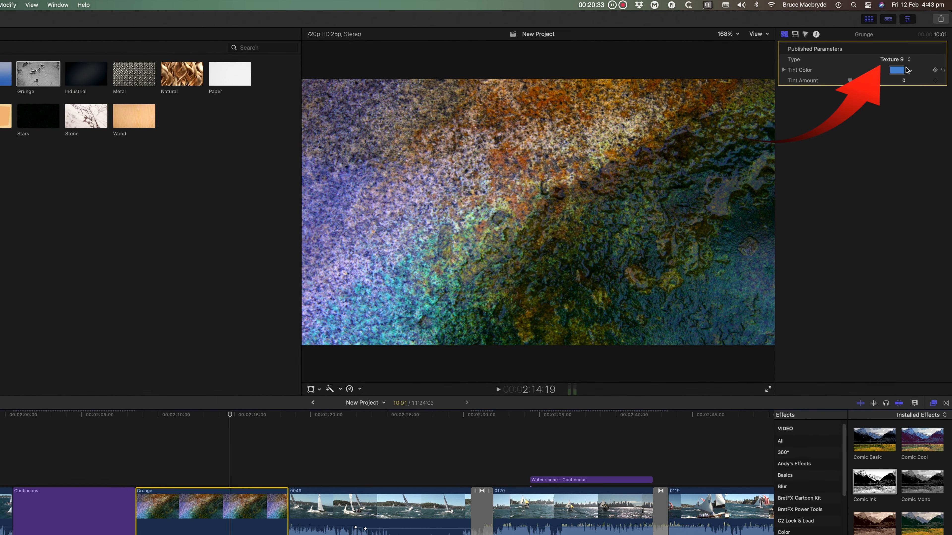
{"action": "left_click", "coordinate": [909, 60]}
{"action": "left_click", "coordinate": [898, 186]}
{"action": "left_click", "coordinate": [907, 60]}
{"action": "left_click", "coordinate": [894, 22]}
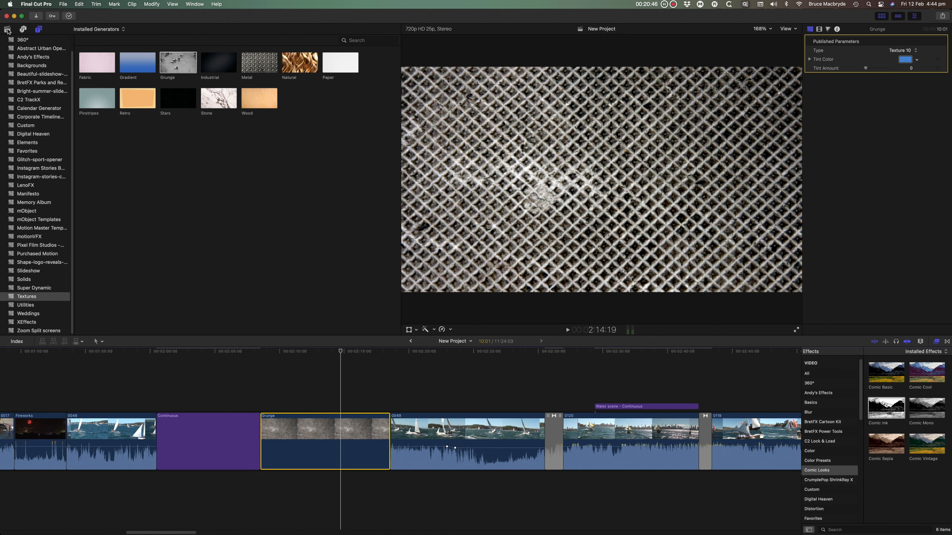
Return to the libraries browser, open the Yacht Races 1 project, and play its timeline from near the start.
{"action": "left_click", "coordinate": [8, 29]}
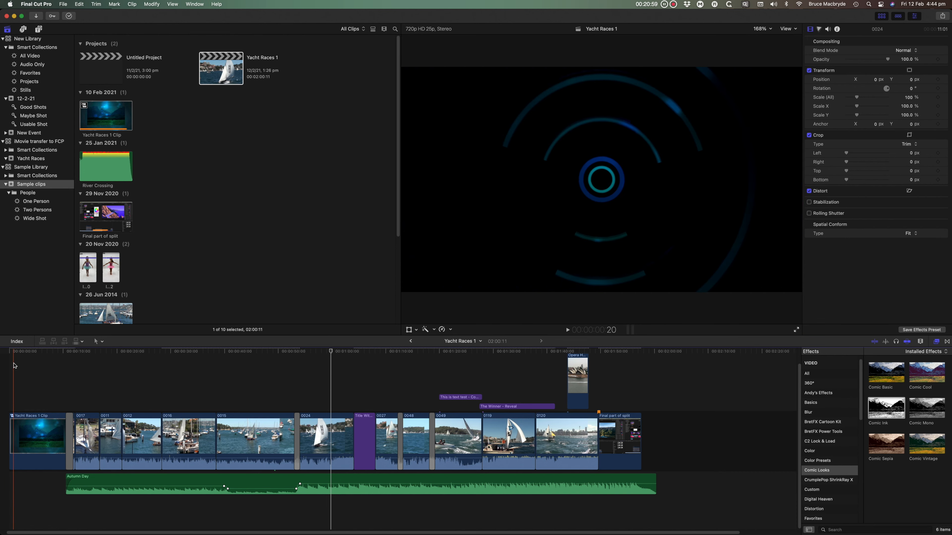
{"action": "key", "text": "space"}
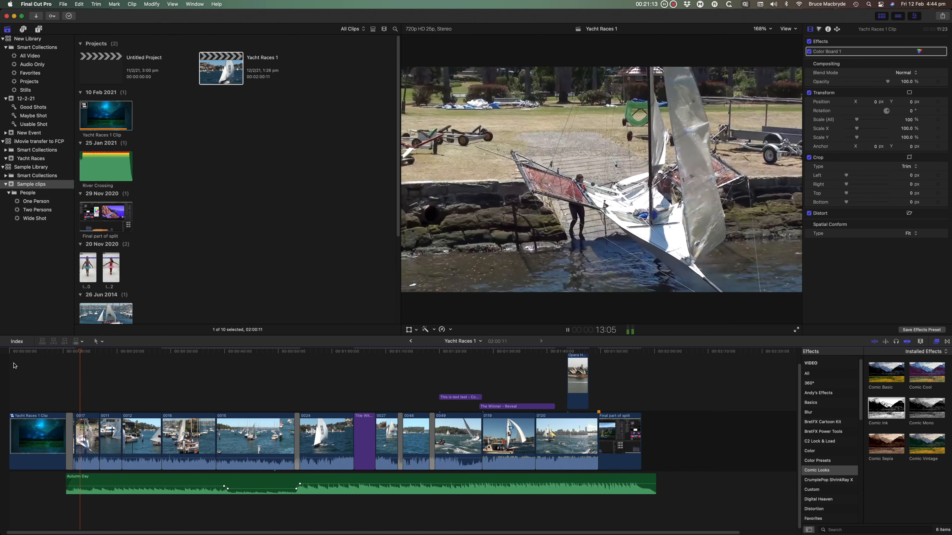
{"action": "key", "text": "space"}
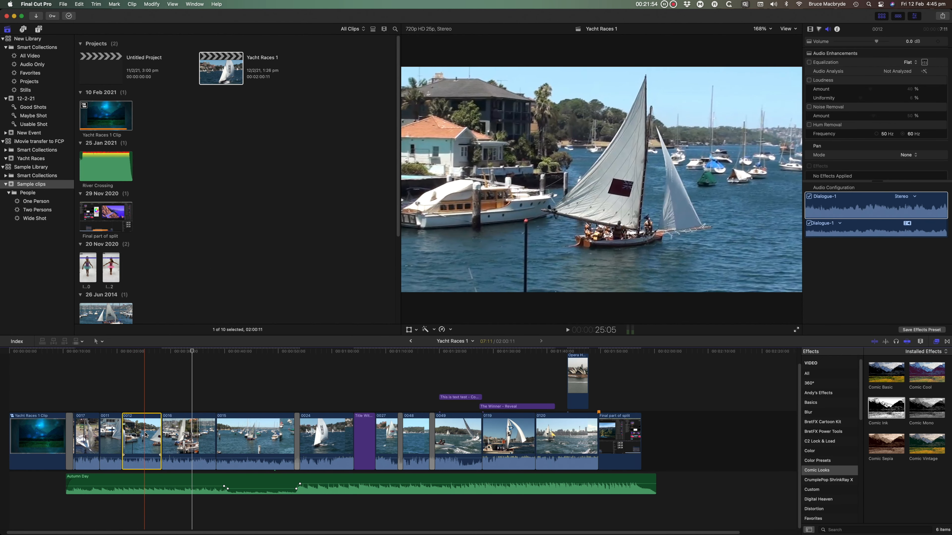
Run automatic audio enhancement on clip 0012 and set its Noise Removal amount to 23%.
{"action": "left_click", "coordinate": [144, 352]}
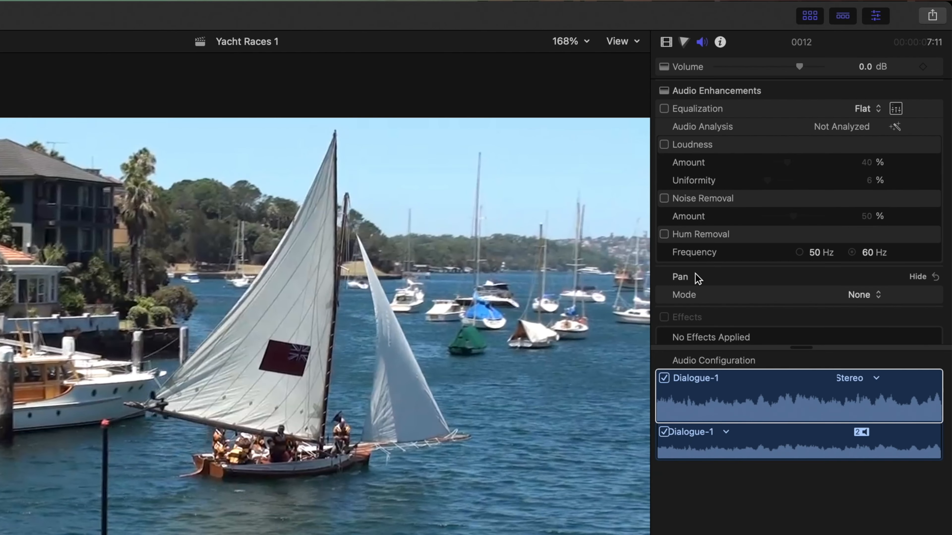
{"action": "left_click", "coordinate": [702, 42]}
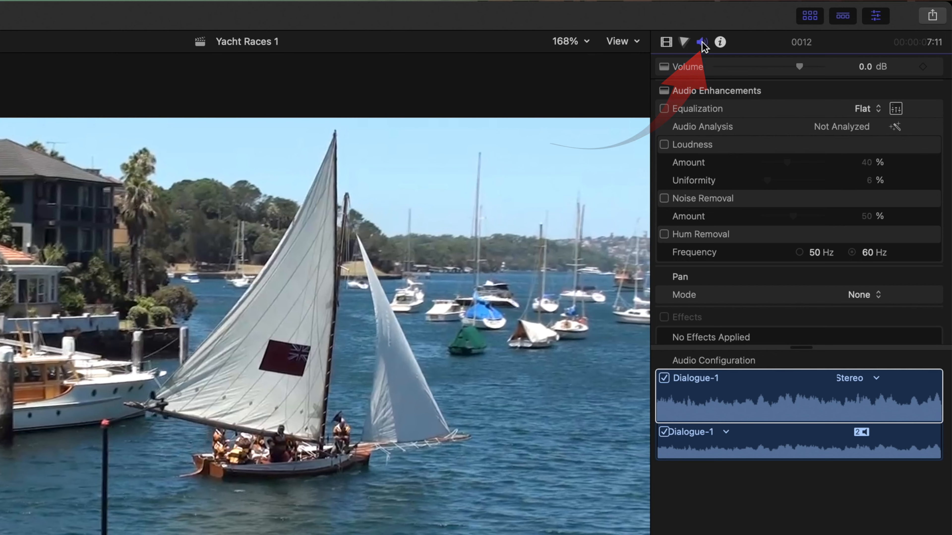
{"action": "left_click", "coordinate": [666, 42]}
{"action": "left_click", "coordinate": [702, 42]}
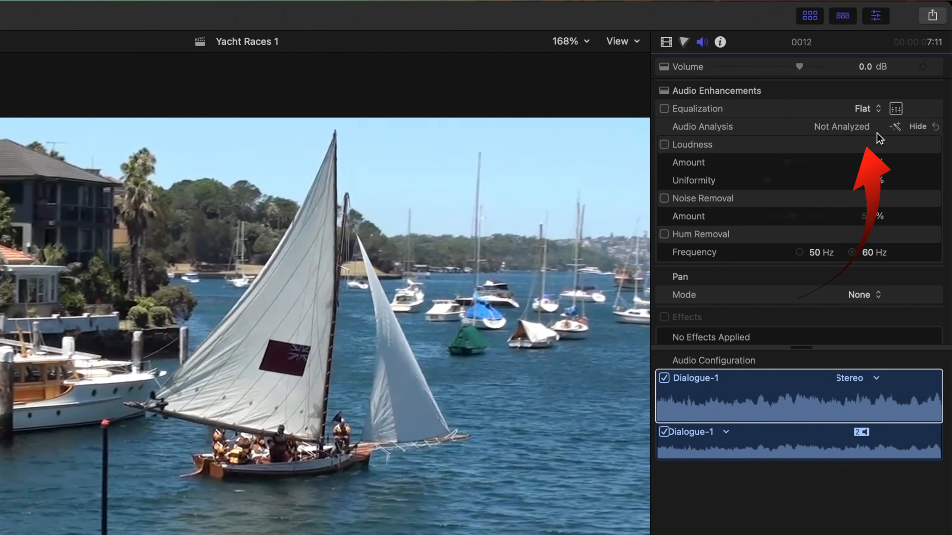
{"action": "left_click", "coordinate": [896, 127]}
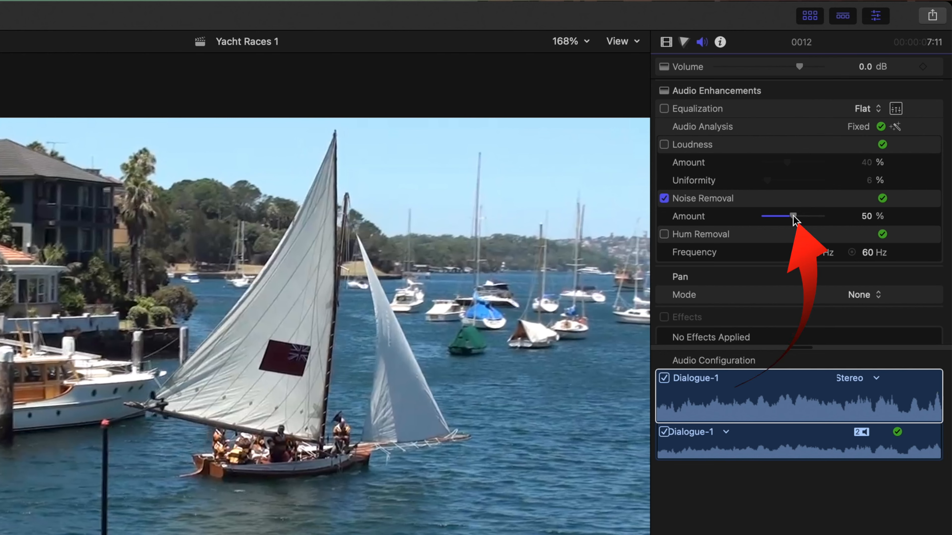
{"action": "left_click_drag", "start_coordinate": [796, 215], "coordinate": [778, 216]}
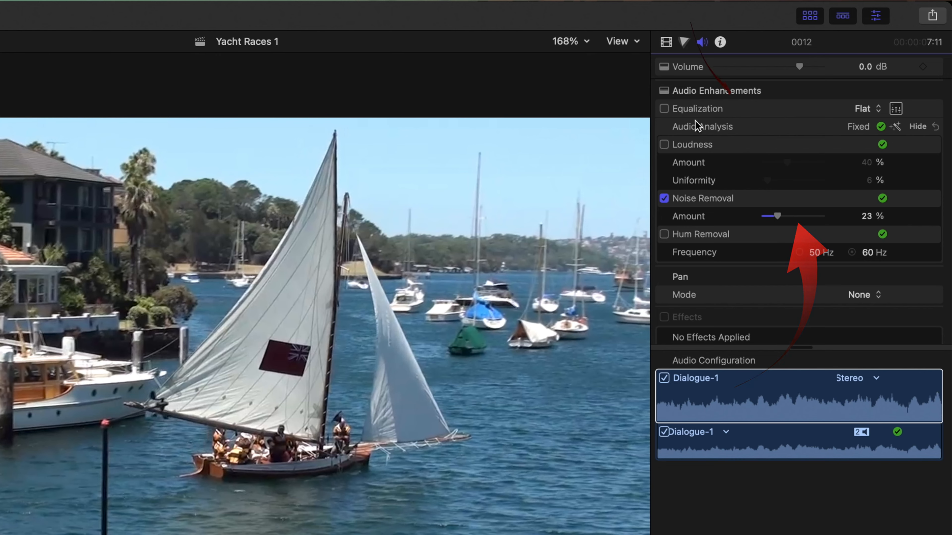
Enable Equalization for clip 0012 and set it to Bass Boost.
{"action": "left_click", "coordinate": [664, 108]}
{"action": "left_click", "coordinate": [877, 109]}
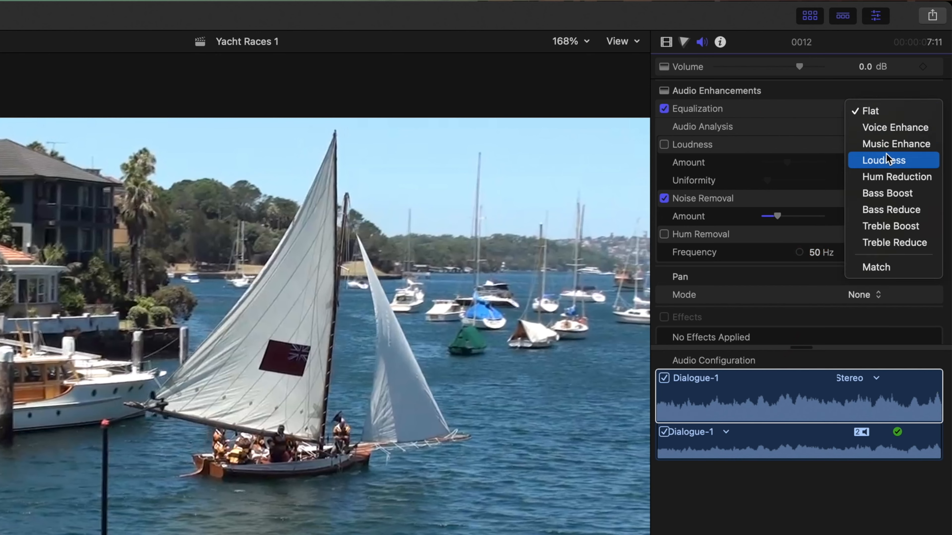
{"action": "left_click", "coordinate": [886, 196]}
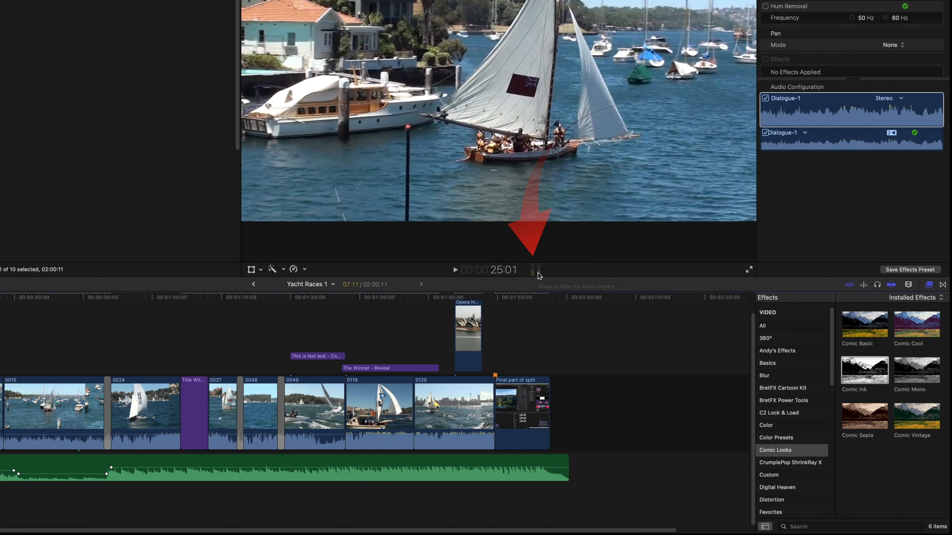
Show the large audio meters and play the Yacht Races 1 timeline to check the sound levels.
{"action": "left_click", "coordinate": [539, 276]}
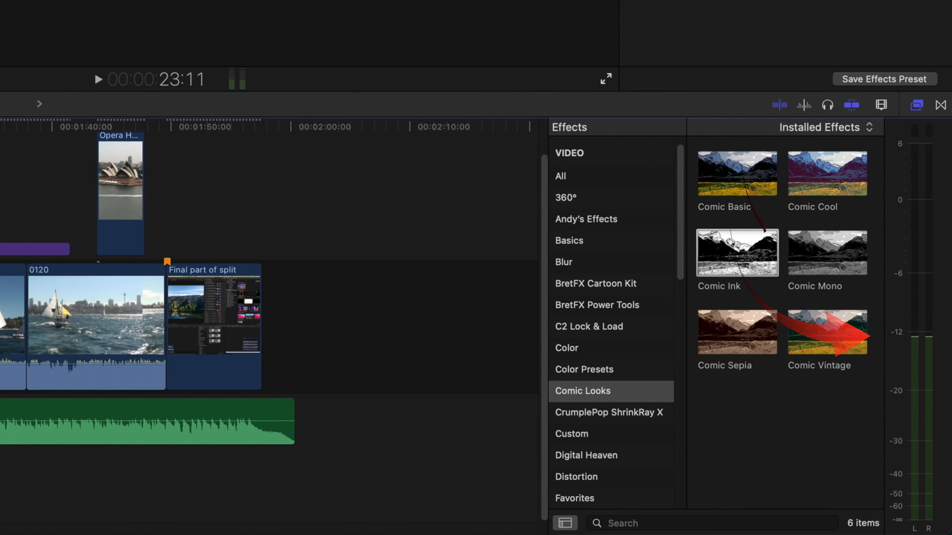
{"action": "key", "text": "space"}
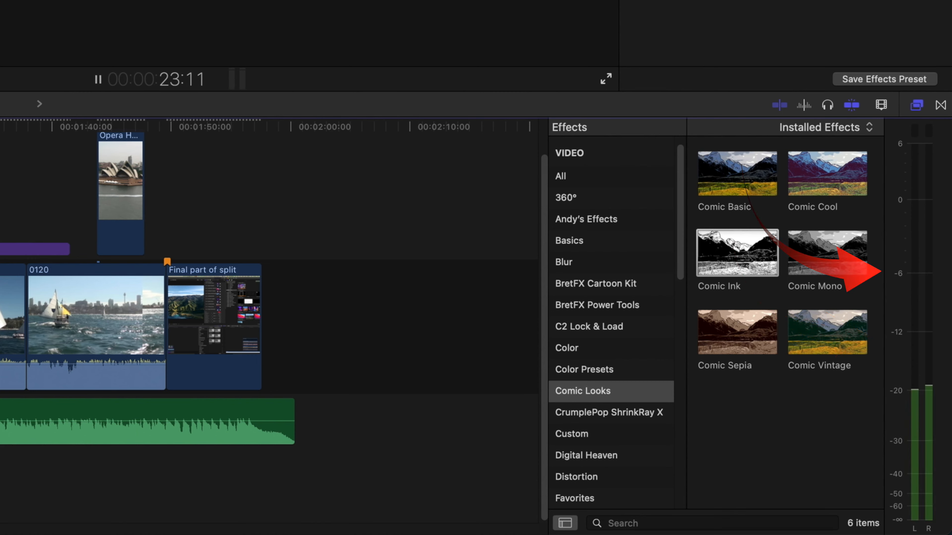
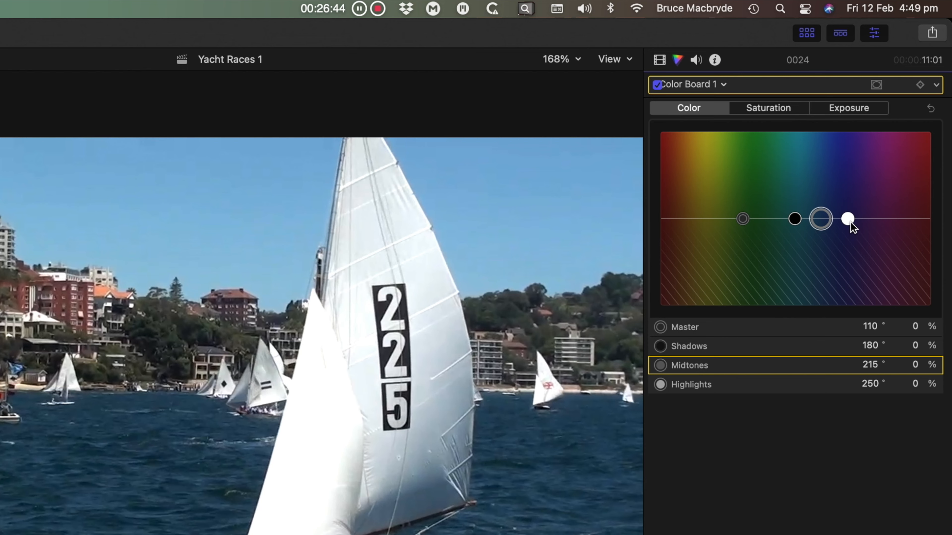
On clip 0024's Color Board, adjust the highlights colour to 257° at -1% and the master colour to 130° at -2%.
{"action": "left_click_drag", "start_coordinate": [848, 219], "coordinate": [843, 145]}
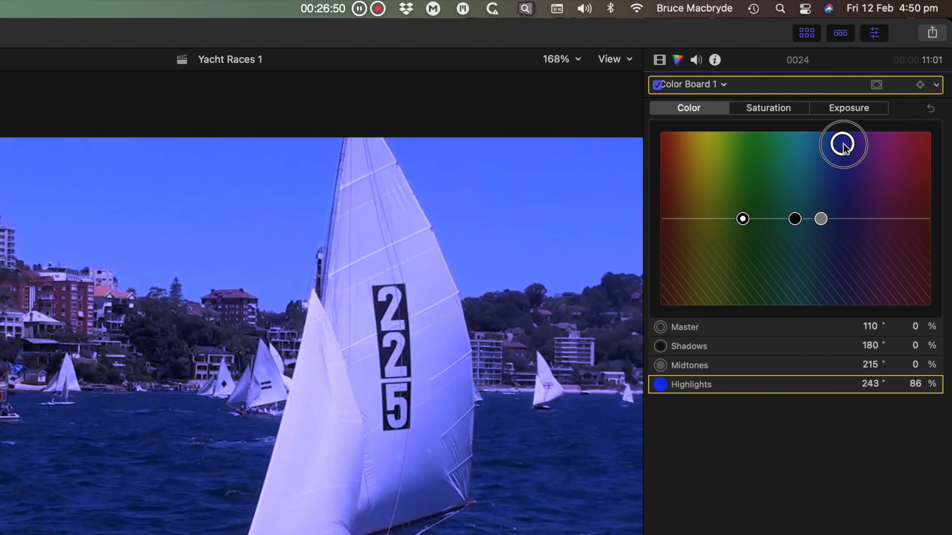
{"action": "left_click_drag", "start_coordinate": [843, 146], "coordinate": [853, 219]}
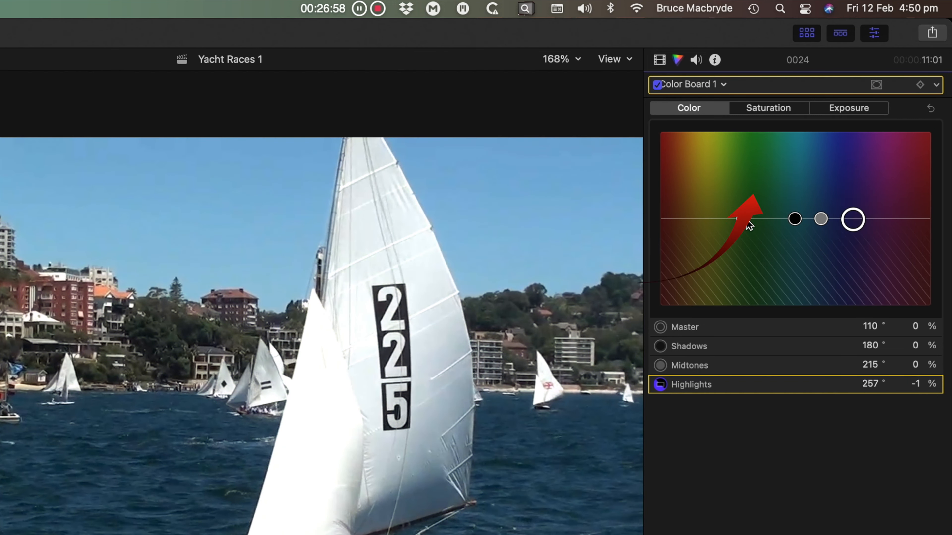
{"action": "mouse_move", "coordinate": [748, 222]}
{"action": "left_mouse_down"}
{"action": "mouse_move", "coordinate": [755, 141]}
{"action": "mouse_move", "coordinate": [760, 305]}
{"action": "mouse_move", "coordinate": [758, 220]}
{"action": "left_mouse_up"}
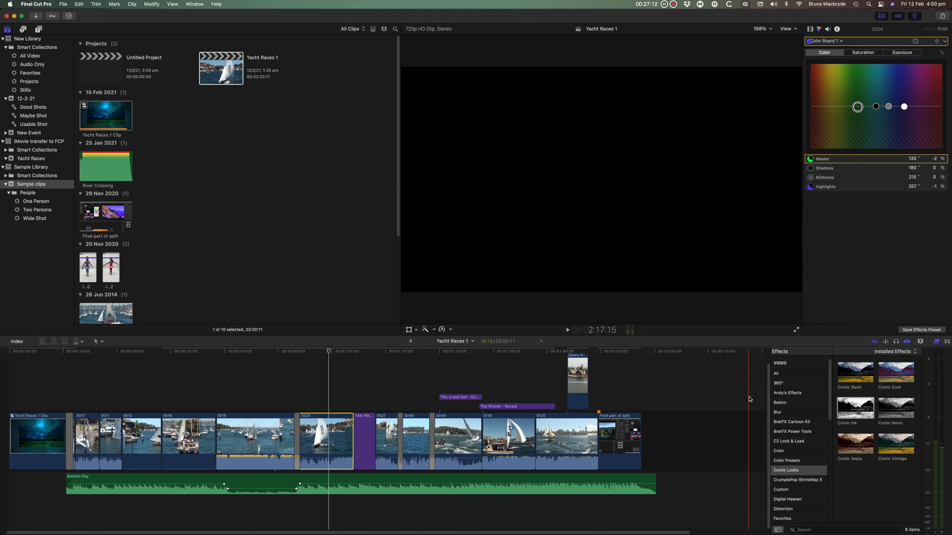
Apply the Desert Glare effect from the Looks category to clip 0024 and set its Color Board highlights to 255° at -6%.
{"action": "scroll", "coordinate": [802, 404], "scroll_direction": "down", "scroll_amount": 2}
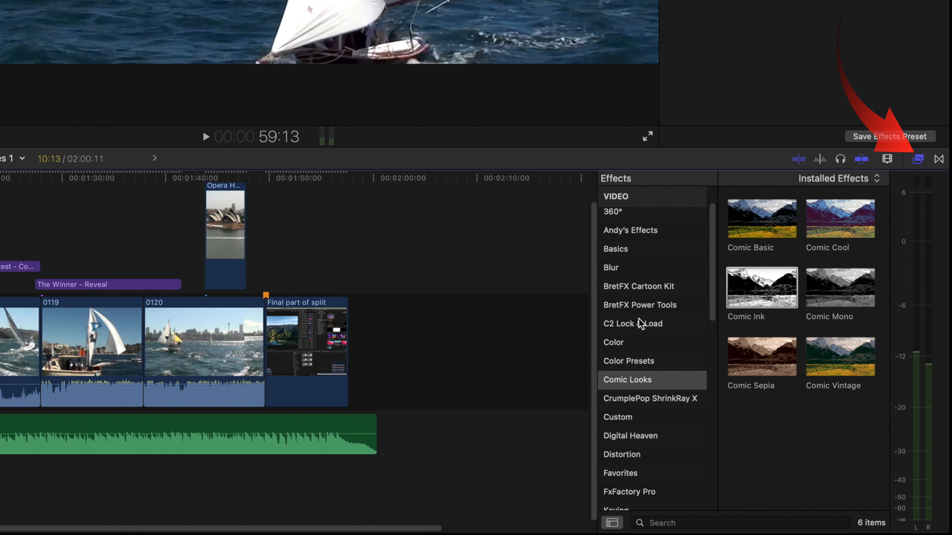
{"action": "scroll", "coordinate": [642, 324], "scroll_direction": "down", "scroll_amount": 5}
{"action": "left_click", "coordinate": [619, 399]}
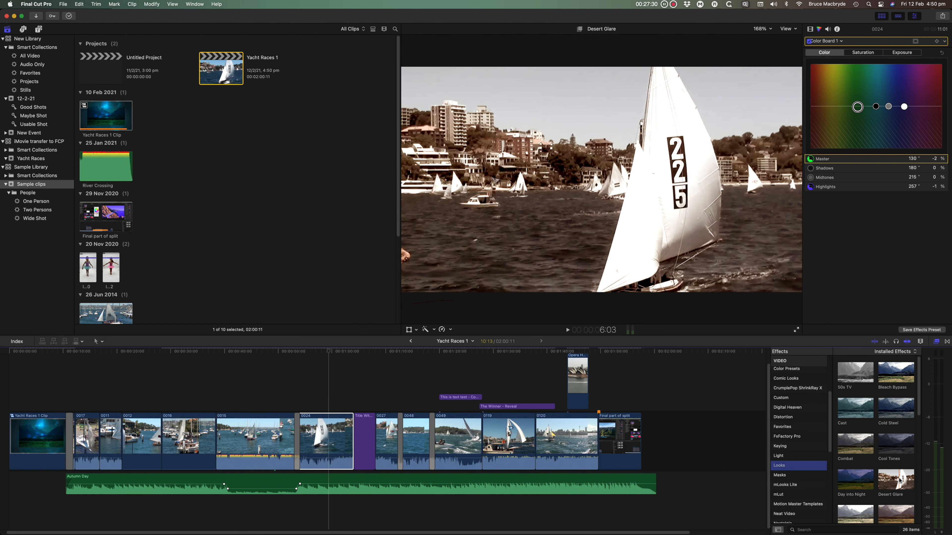
{"action": "left_click_drag", "start_coordinate": [887, 482], "coordinate": [328, 431]}
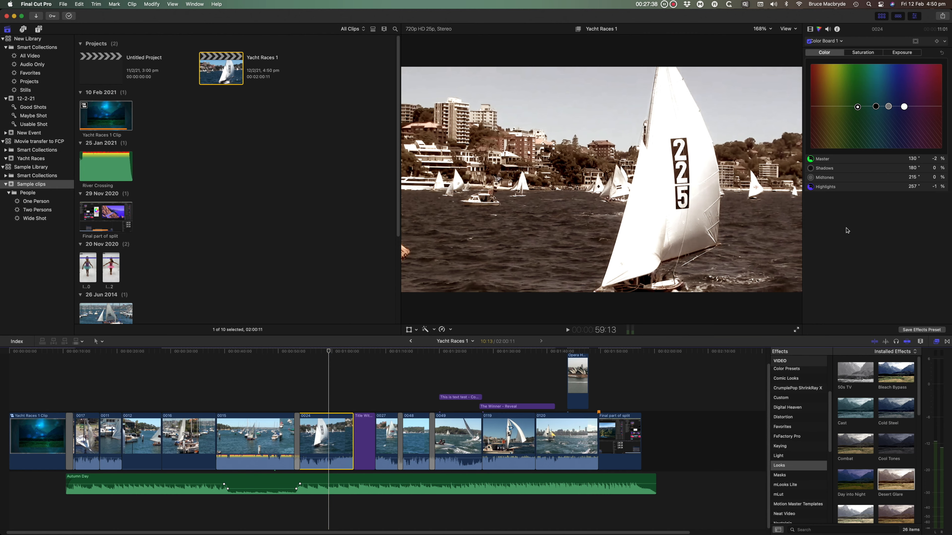
{"action": "mouse_move", "coordinate": [905, 108]}
{"action": "left_mouse_down"}
{"action": "mouse_move", "coordinate": [904, 139]}
{"action": "mouse_move", "coordinate": [904, 113]}
{"action": "left_mouse_up"}
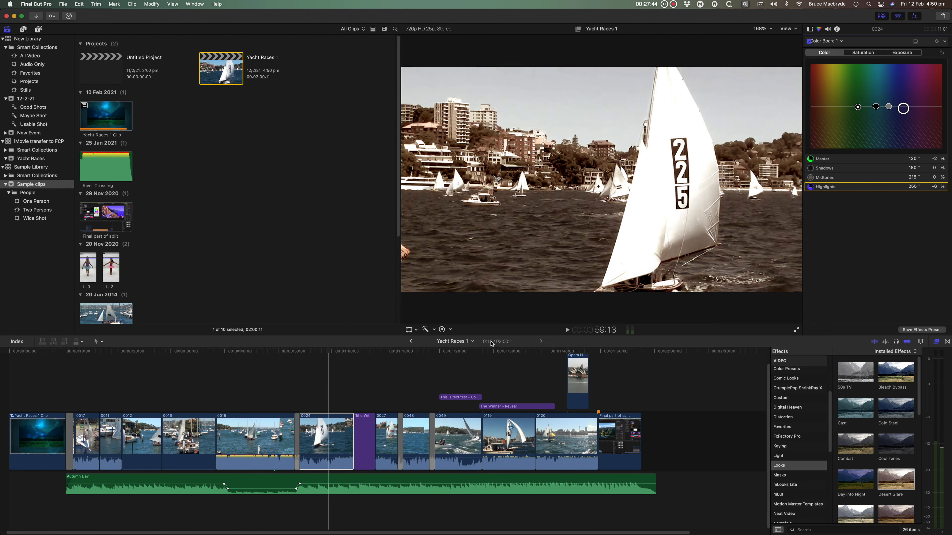
Inspect clips 0048 and 0049 in the timeline to check their effects and the text title.
{"action": "left_click", "coordinate": [418, 439]}
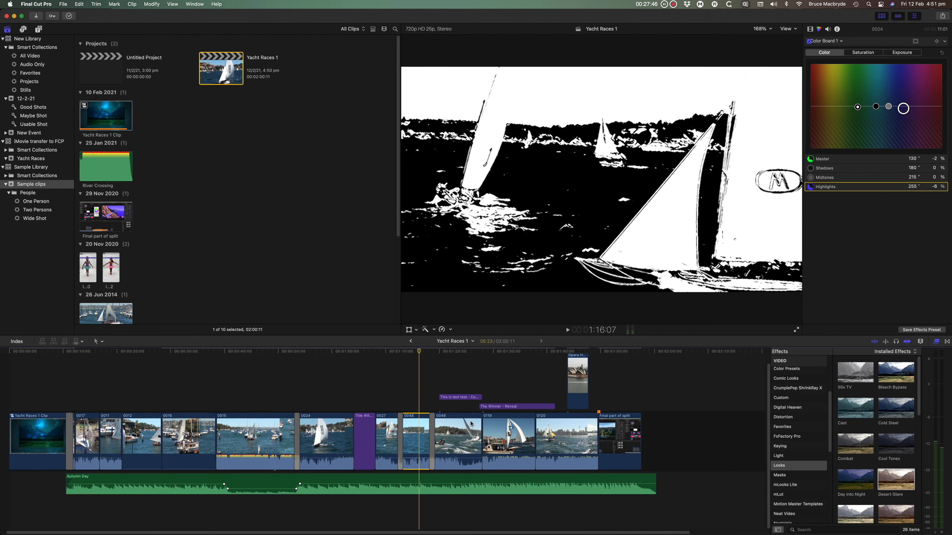
{"action": "left_click", "coordinate": [460, 353]}
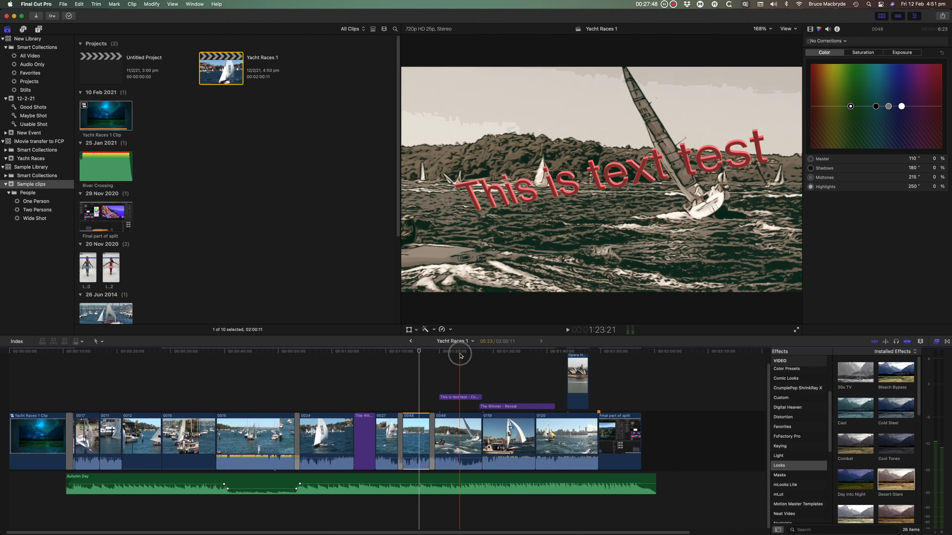
{"action": "left_click", "coordinate": [462, 430]}
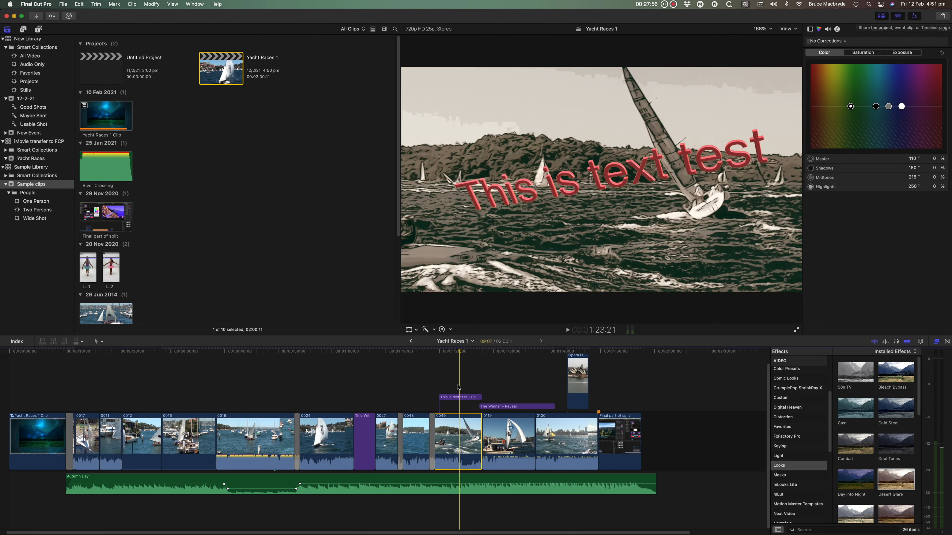
{"action": "left_click", "coordinate": [429, 376]}
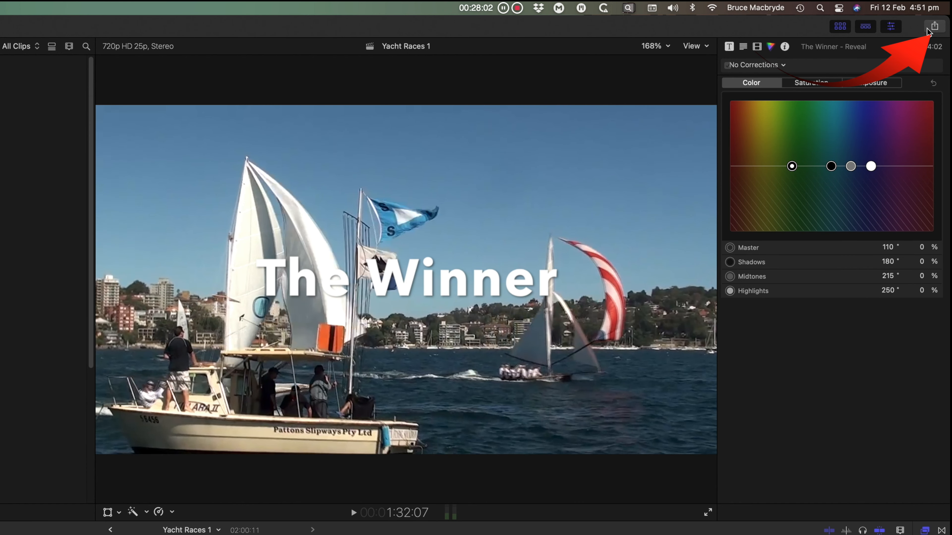
Share the Yacht Races 1 project as a Master File with the H.264 video codec and proceed past the export settings.
{"action": "left_click", "coordinate": [933, 27]}
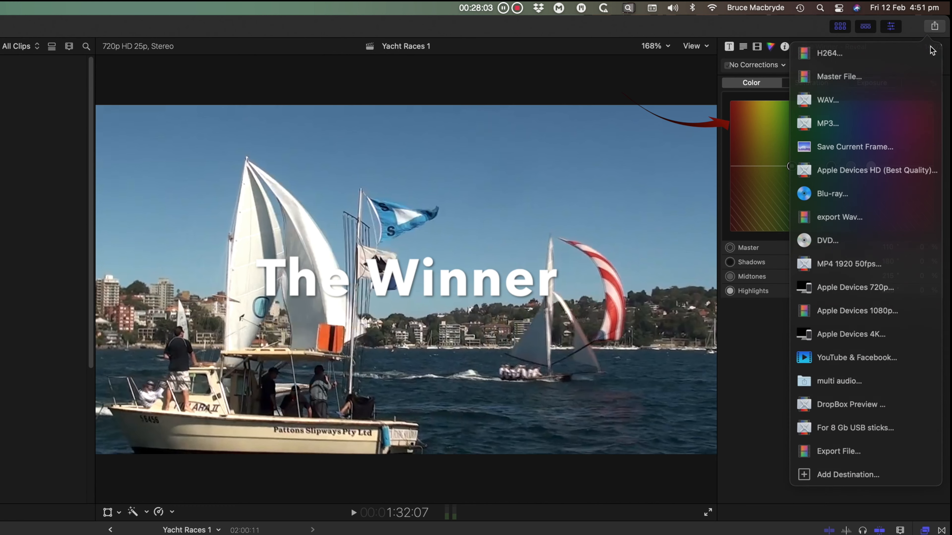
{"action": "left_click", "coordinate": [855, 76]}
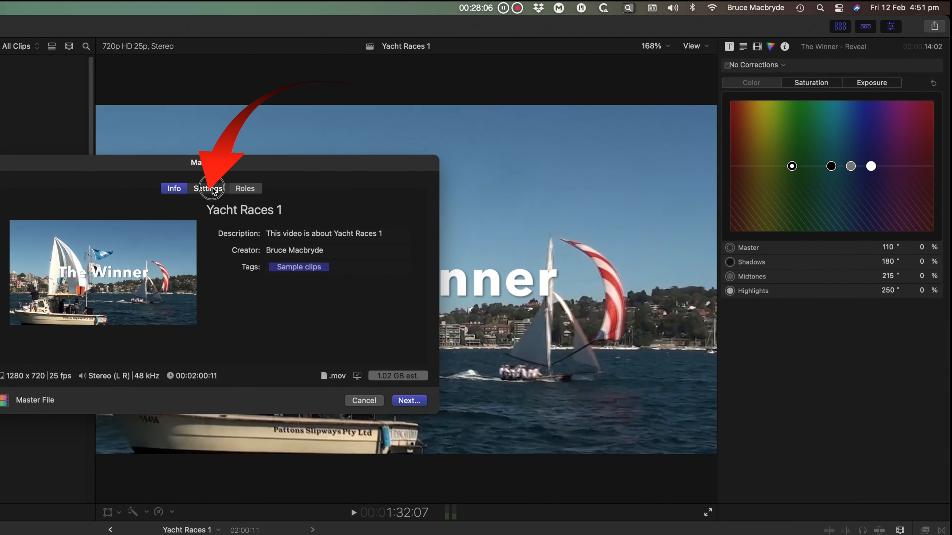
{"action": "left_click", "coordinate": [212, 190]}
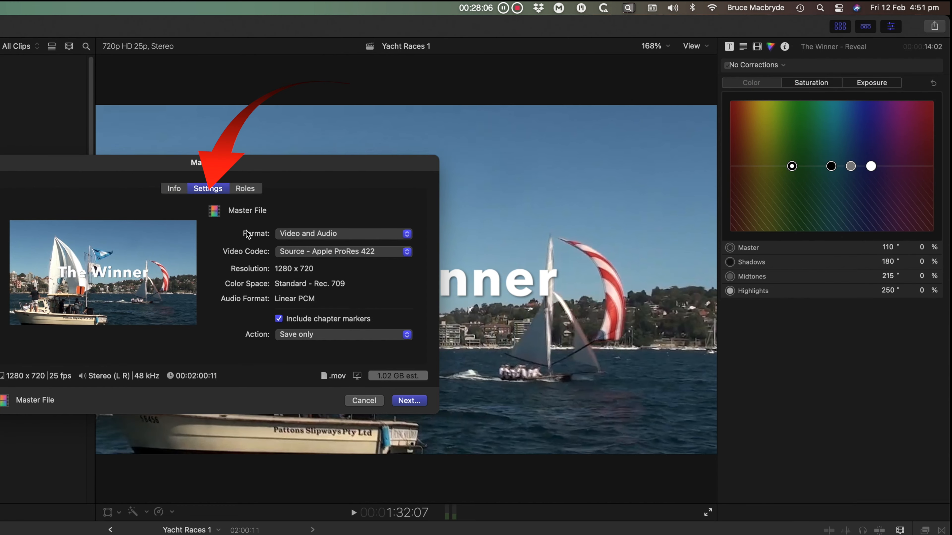
{"action": "left_click", "coordinate": [322, 252]}
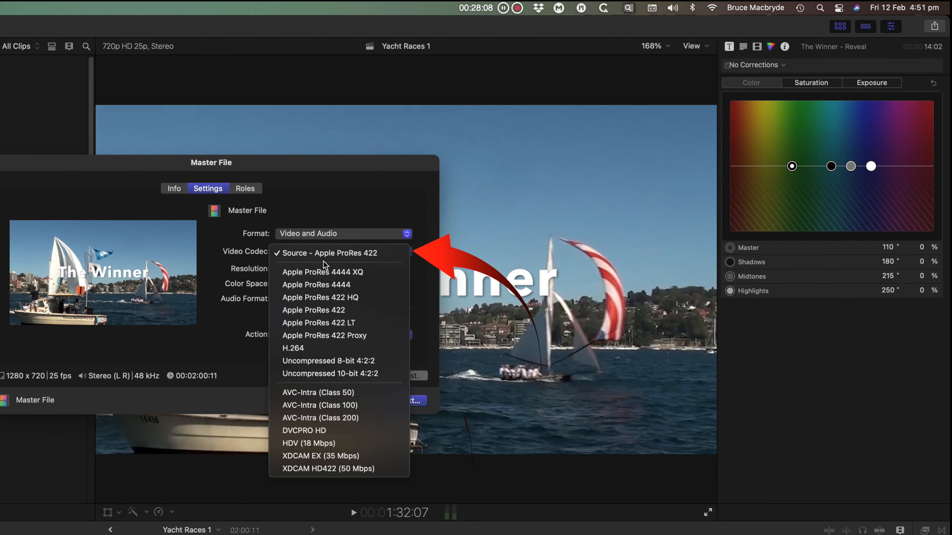
{"action": "left_click", "coordinate": [323, 348]}
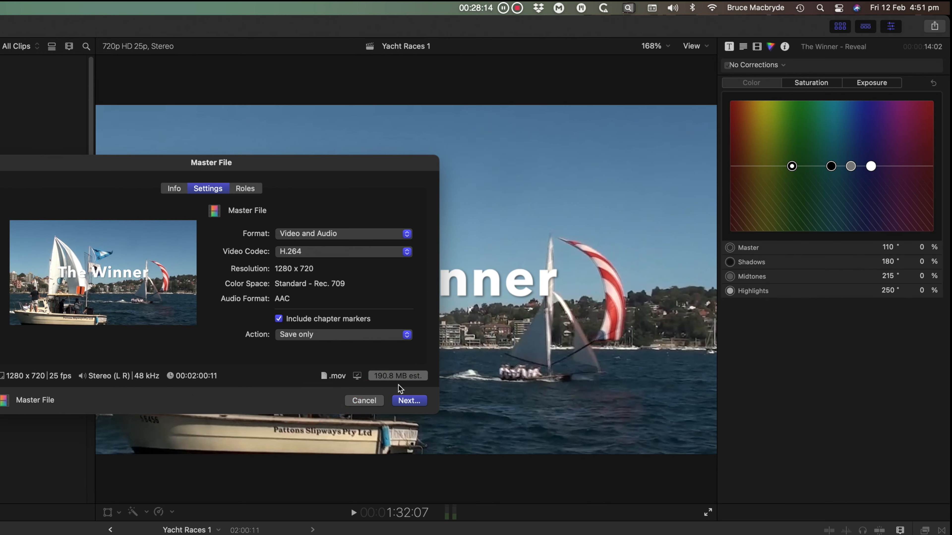
{"action": "left_click", "coordinate": [414, 400]}
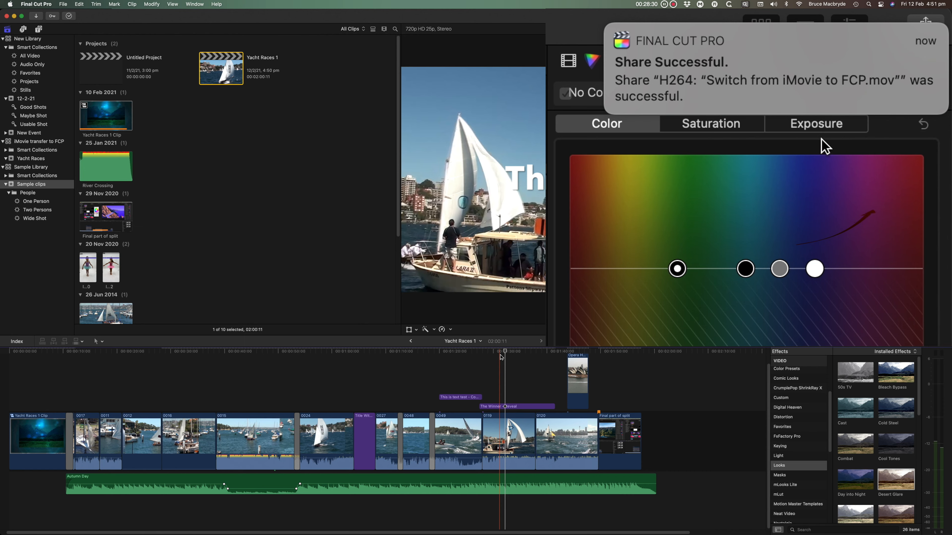
{"action": "mouse_move", "coordinate": [906, 105]}
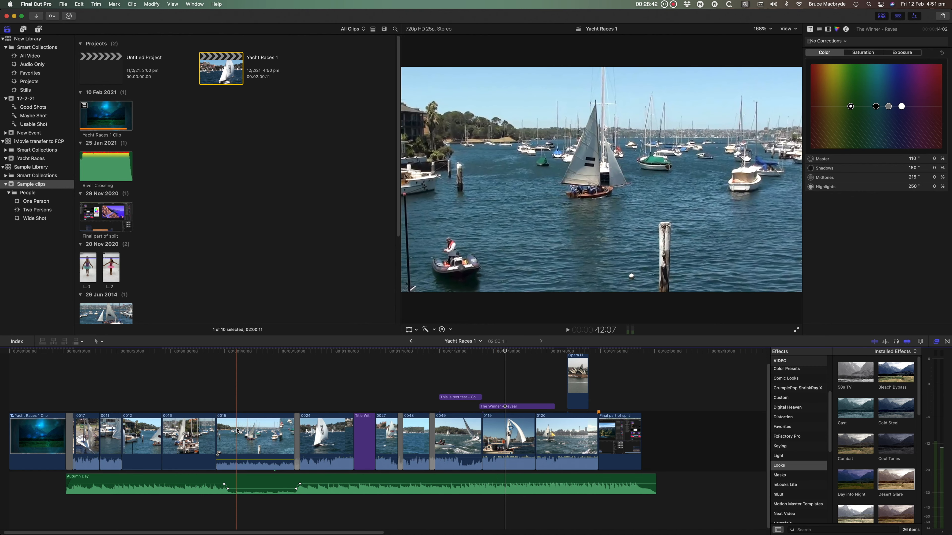
Select a range about 8:18 long within clip 0015 using the Range Selection tool.
{"action": "left_click", "coordinate": [236, 433]}
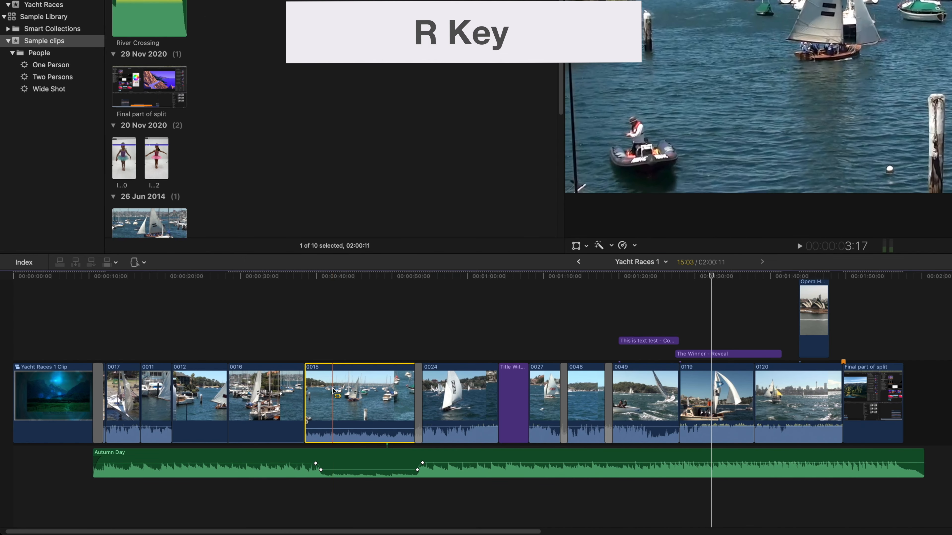
{"action": "key", "text": "r"}
{"action": "left_click_drag", "start_coordinate": [332, 389], "coordinate": [398, 394]}
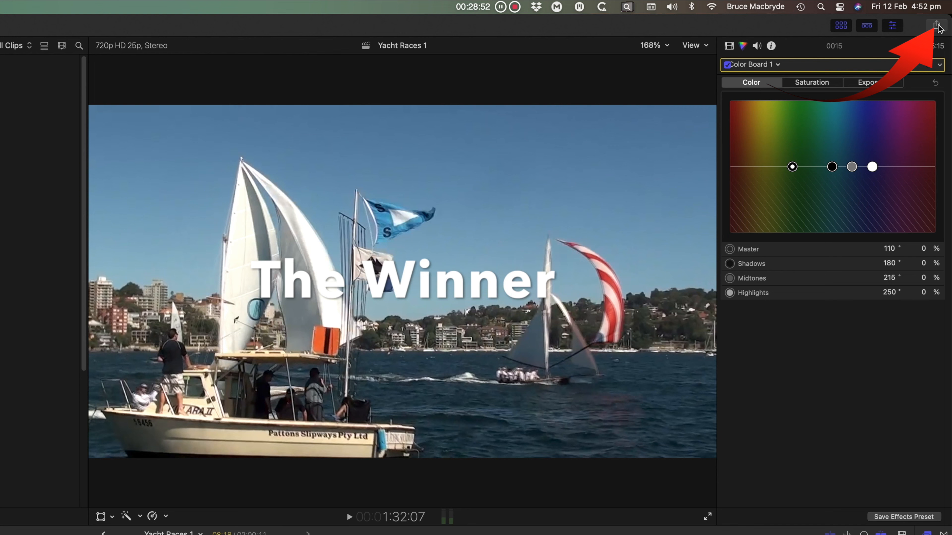
Start a Master File export of the selected range in clip 0015 and show its export settings.
{"action": "left_click", "coordinate": [937, 25]}
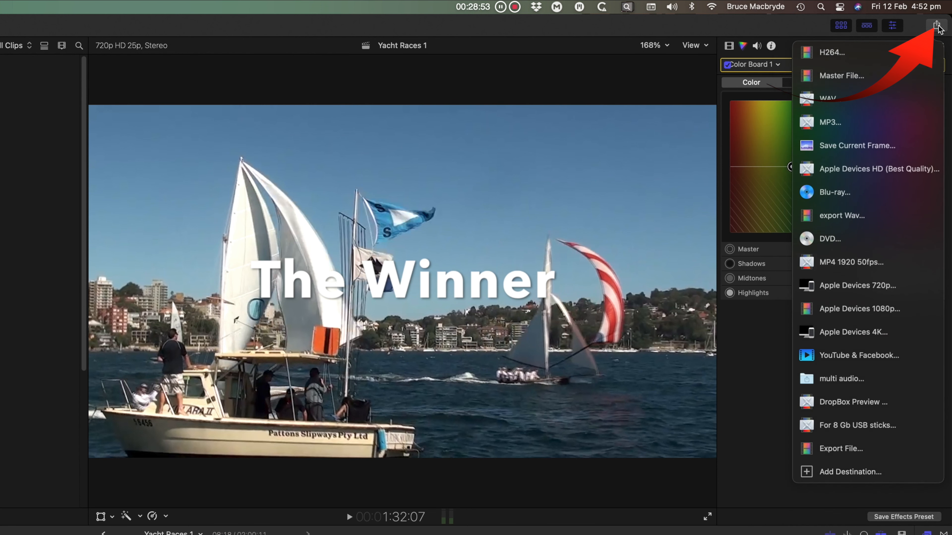
{"action": "left_click", "coordinate": [866, 77]}
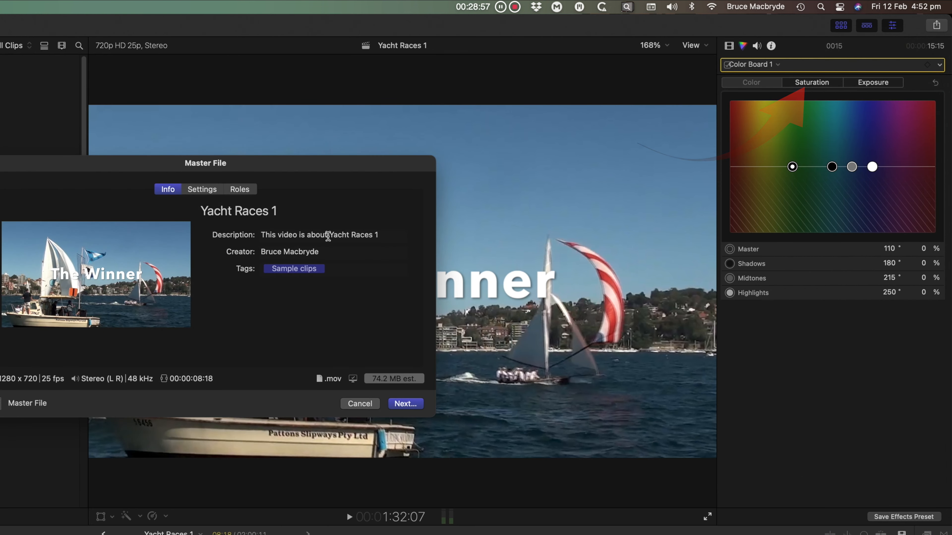
{"action": "left_click", "coordinate": [206, 191]}
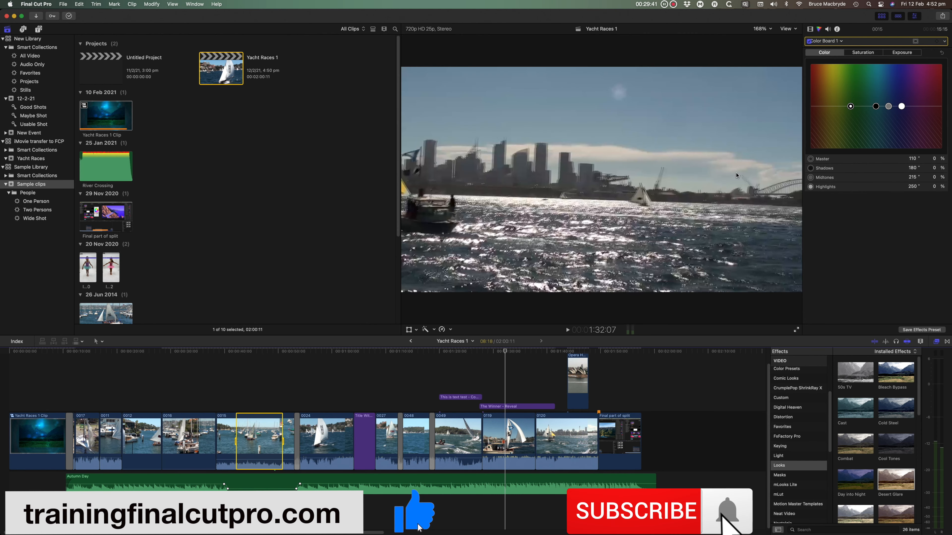
{"action": "left_click", "coordinate": [675, 4]}
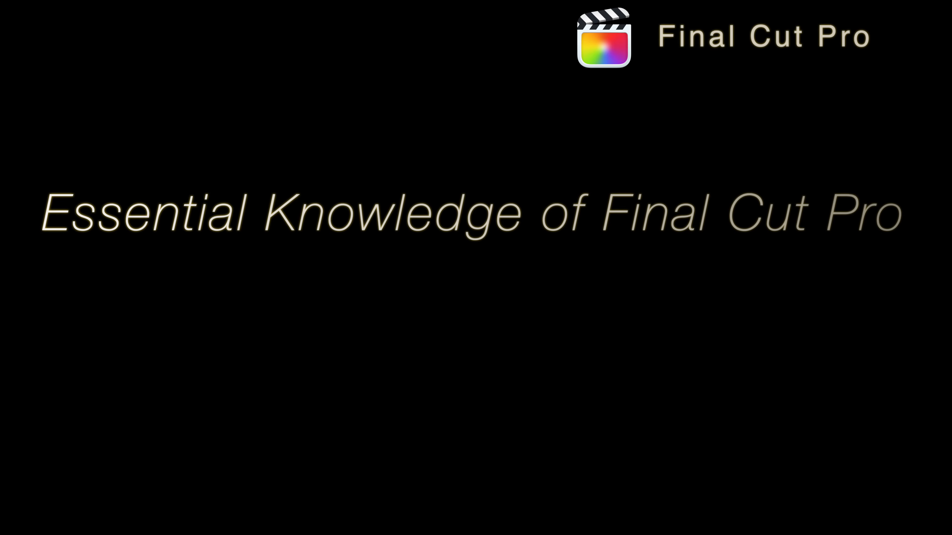